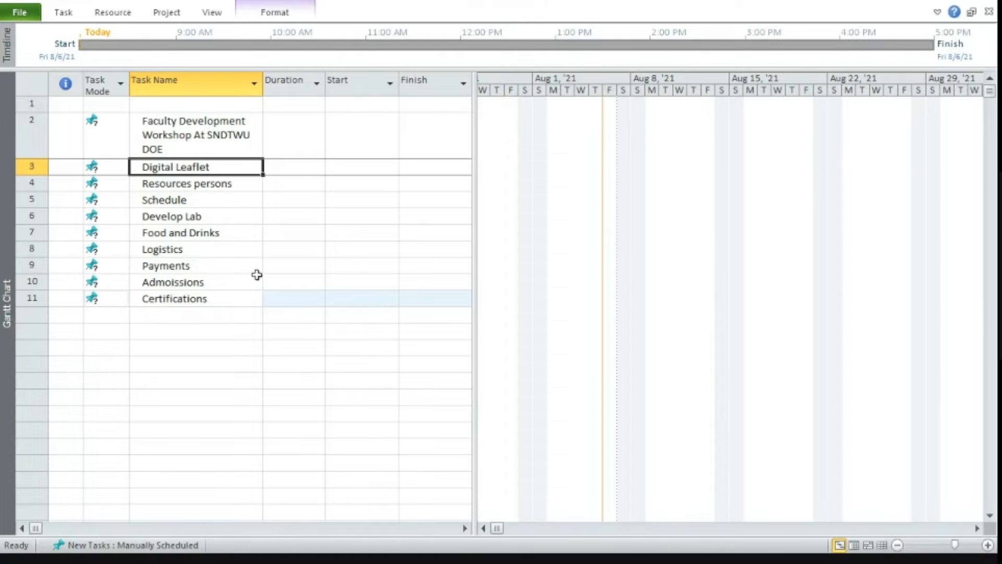
Insert a new task named "Content for the Leaflet" directly above the Resources persons task.
{"action": "left_click", "coordinate": [29, 182]}
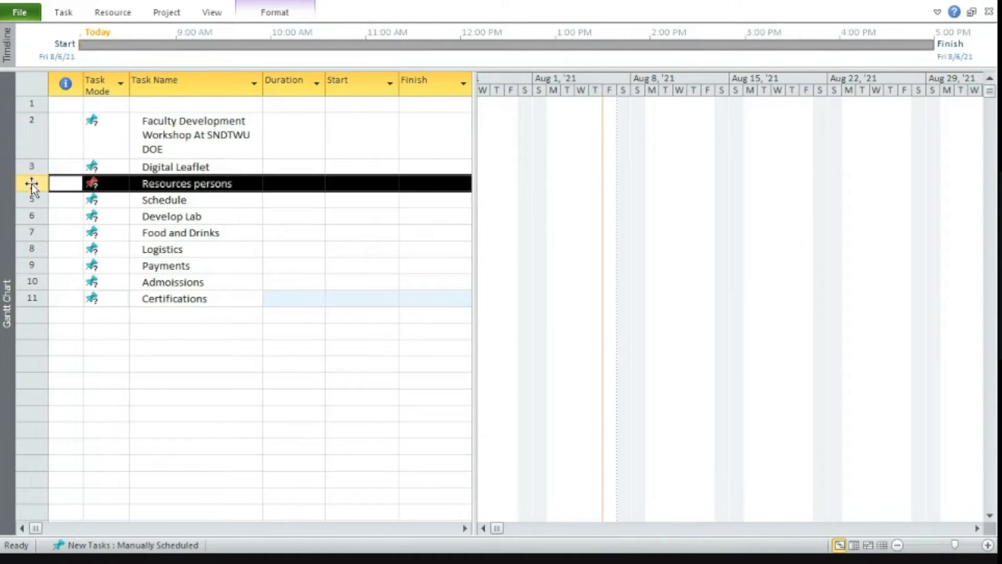
{"action": "right_click", "coordinate": [32, 186]}
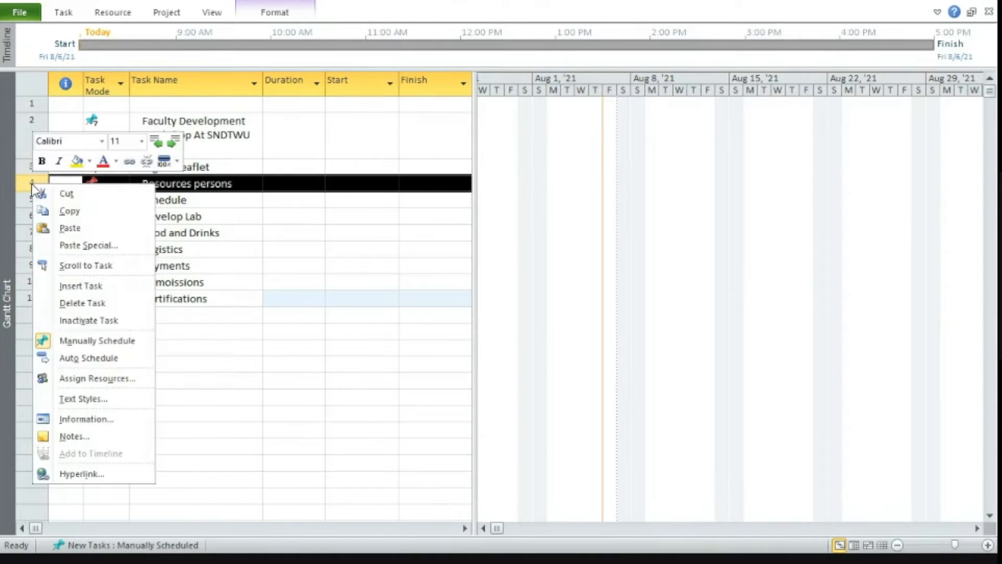
{"action": "left_click", "coordinate": [78, 288]}
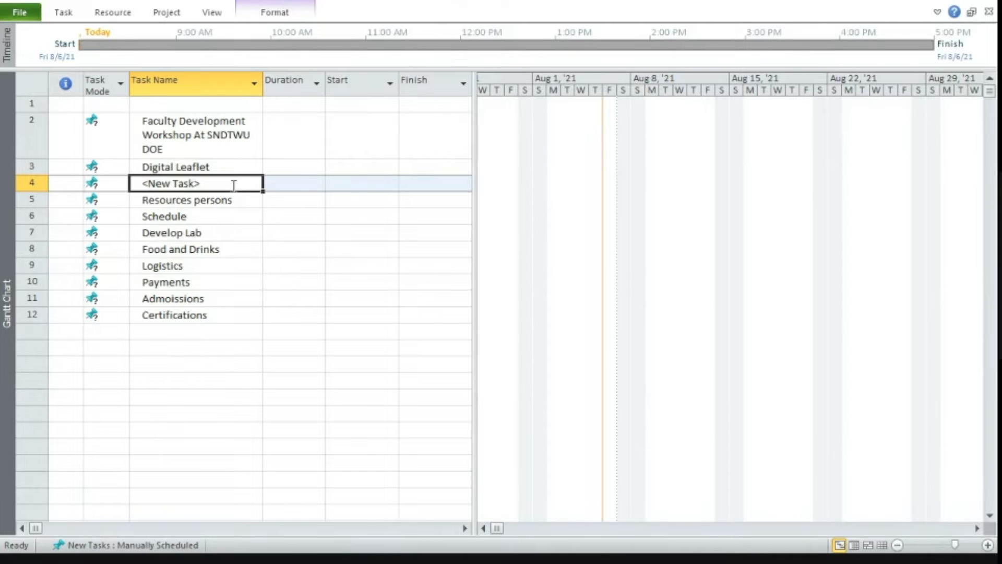
{"action": "type", "text": "Content "}
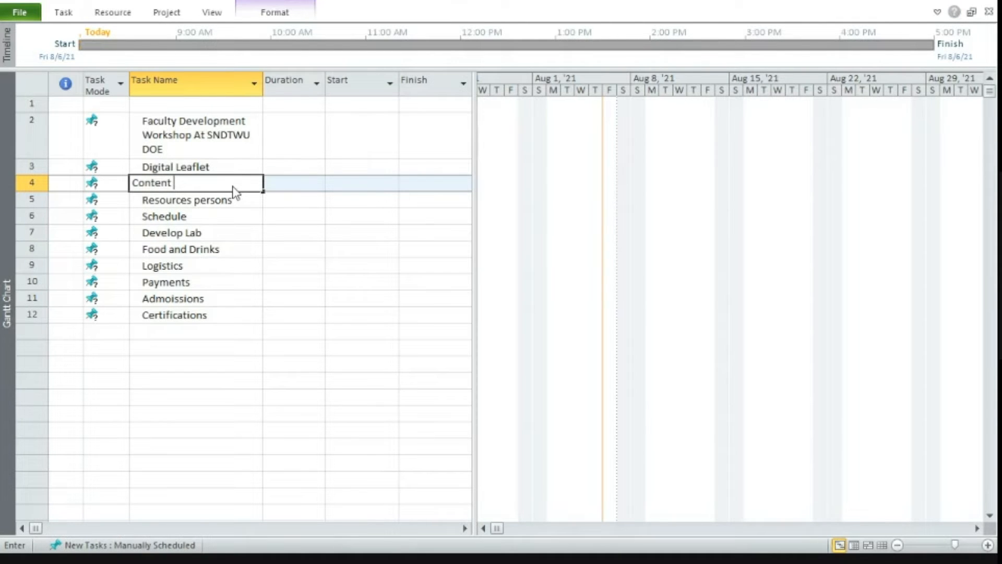
{"action": "type", "text": "for the LEaflet"}
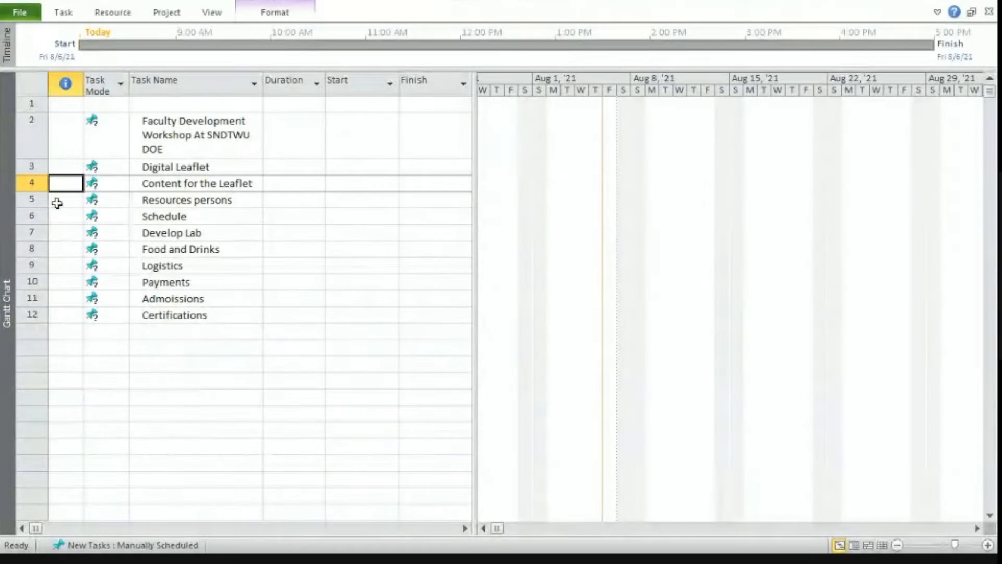
Insert a new task named "Graphics Design" directly above the Resources persons task.
{"action": "left_click", "coordinate": [38, 200]}
{"action": "right_click", "coordinate": [38, 197]}
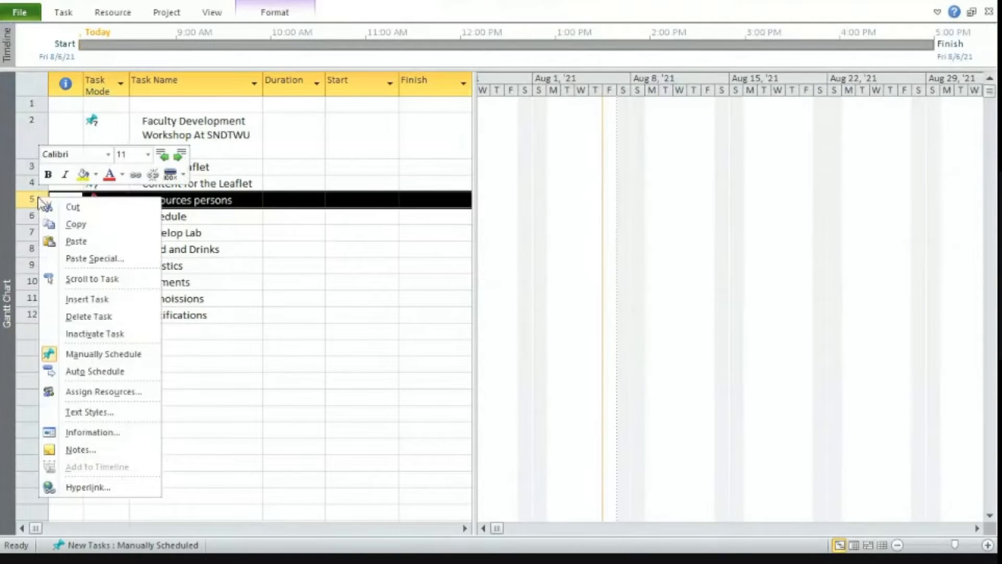
{"action": "left_click", "coordinate": [84, 300]}
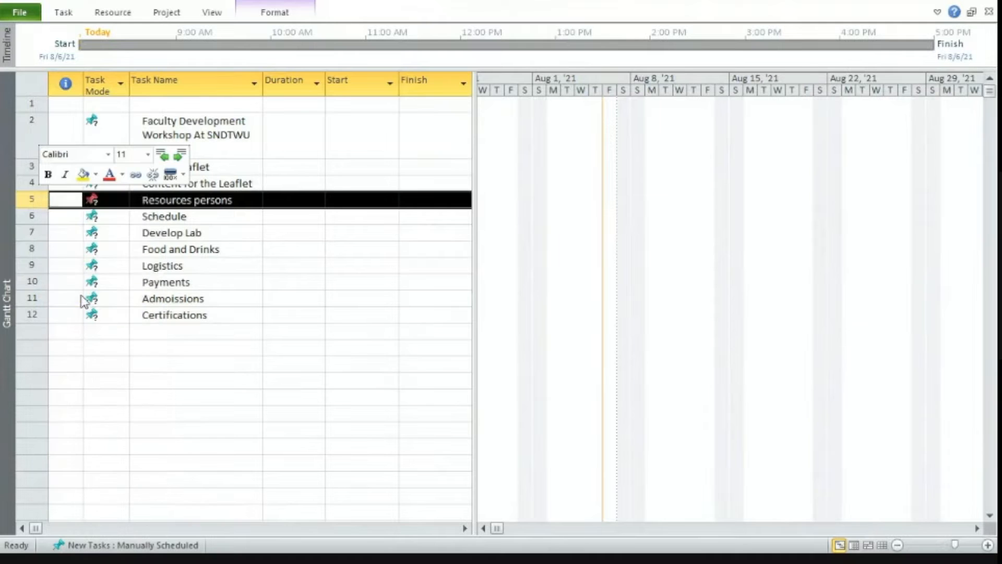
{"action": "type", "text": "Gra"}
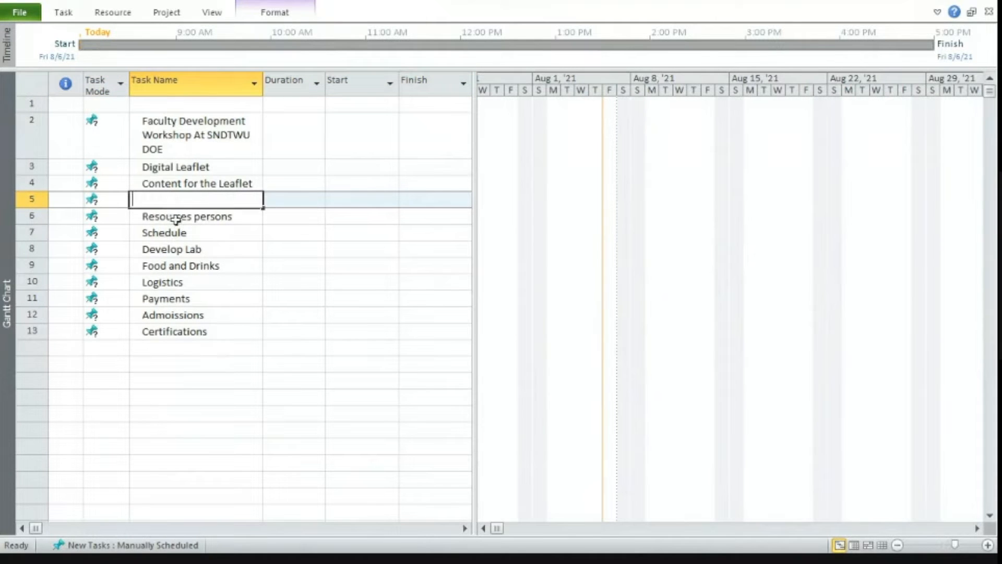
{"action": "type", "text": "phics "}
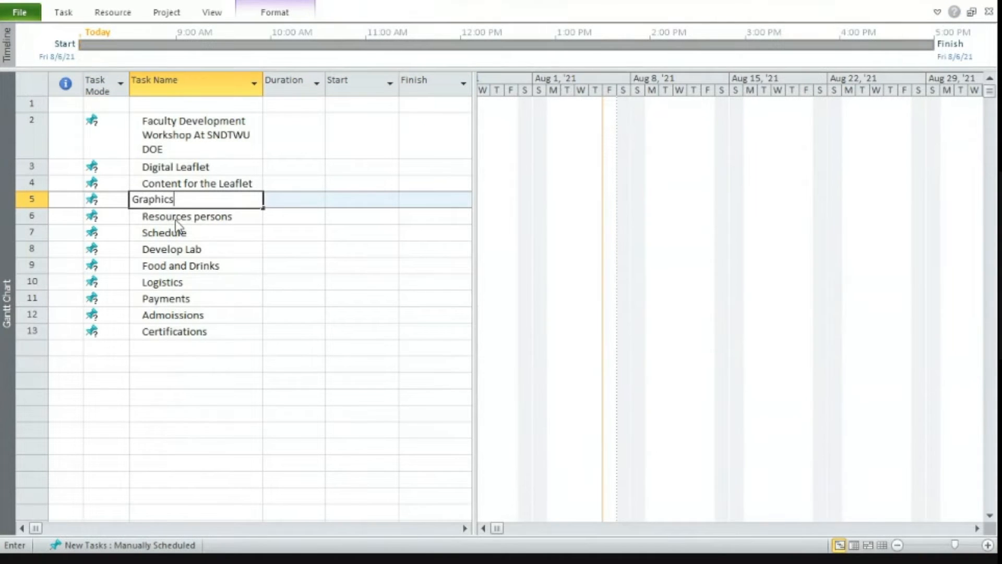
{"action": "type", "text": "Design"}
Insert a new task named "Place date and time" between Graphics Design and Resources persons.
{"action": "left_click", "coordinate": [29, 215]}
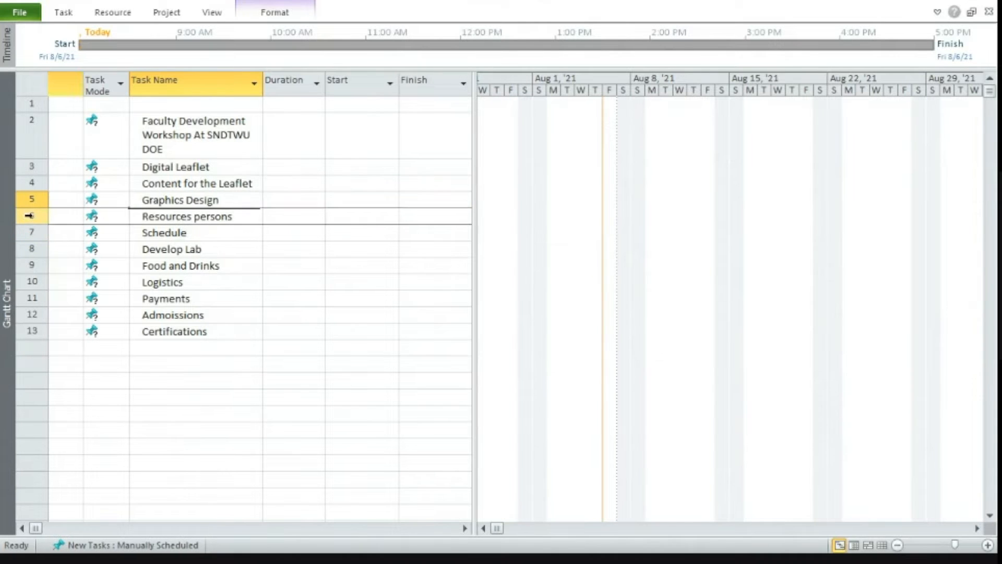
{"action": "right_click", "coordinate": [29, 215]}
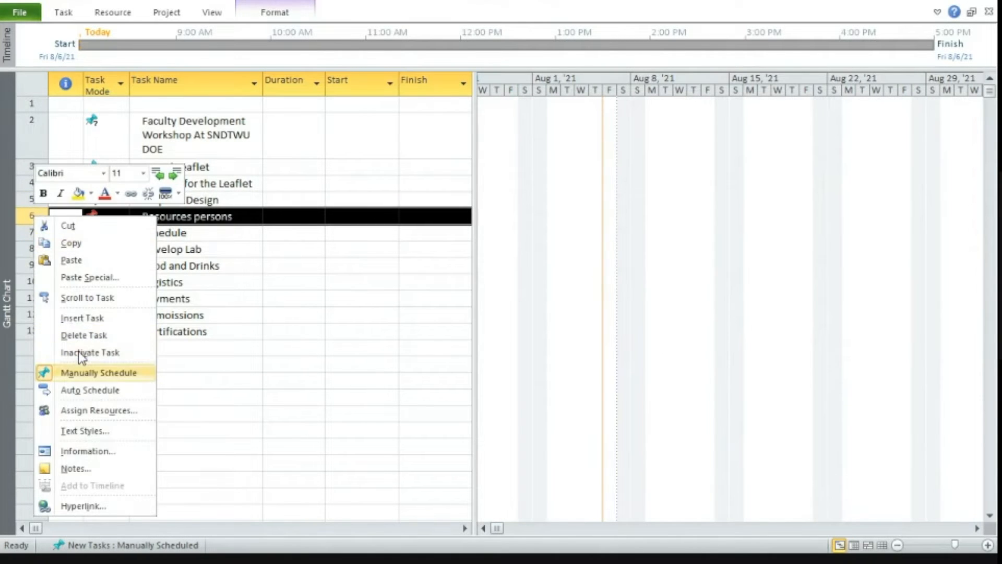
{"action": "left_click", "coordinate": [81, 322]}
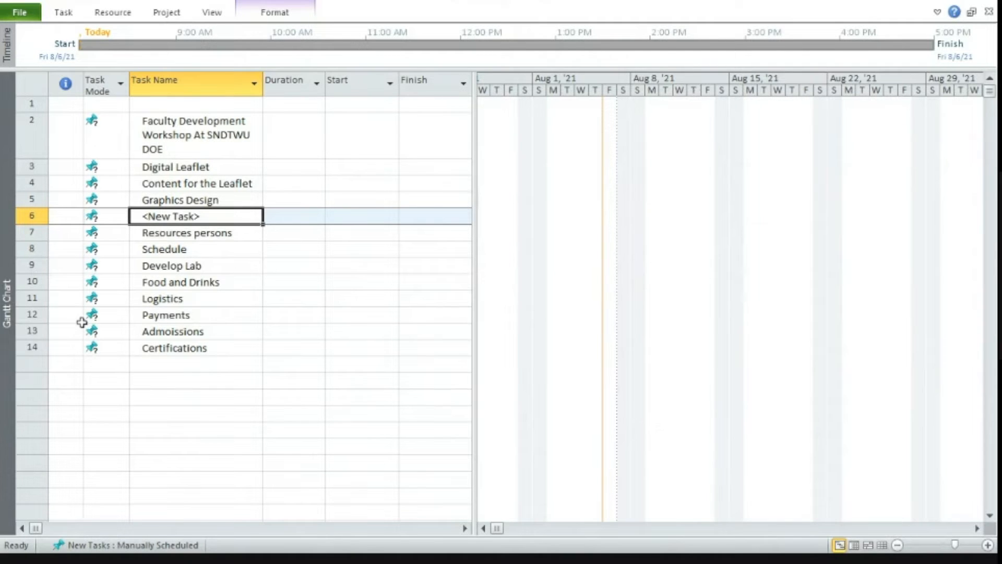
{"action": "type", "text": "Placxe "}
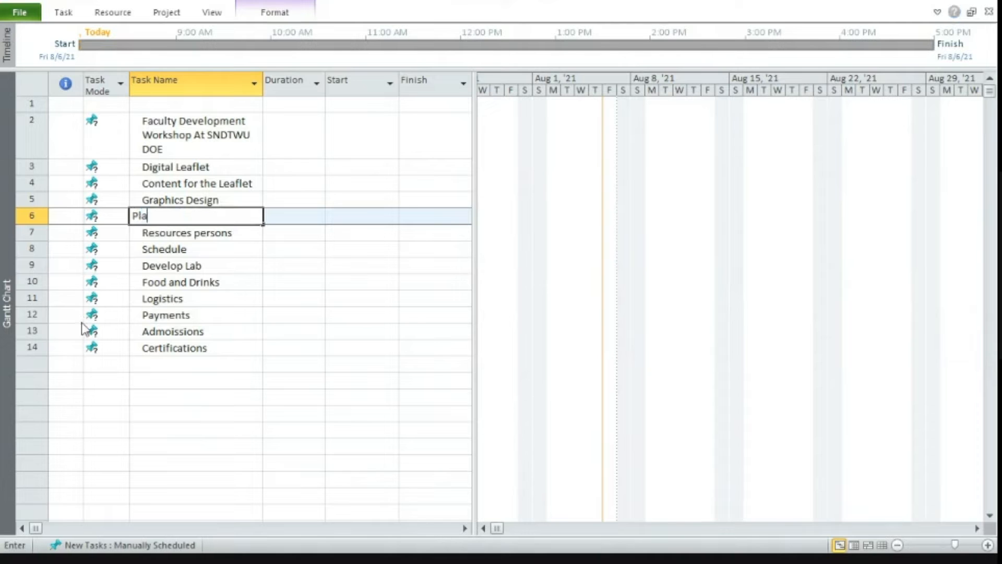
{"action": "type", "text": "date and time"}
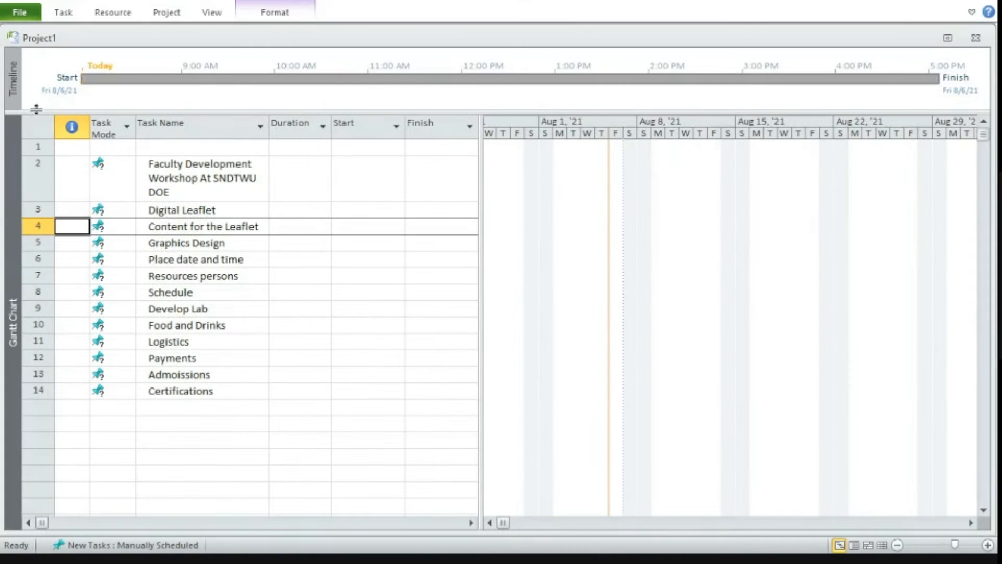
Look through the Task Usage, Team Planner and Resource Sheet views and return to the Gantt Chart.
{"action": "left_click", "coordinate": [854, 545]}
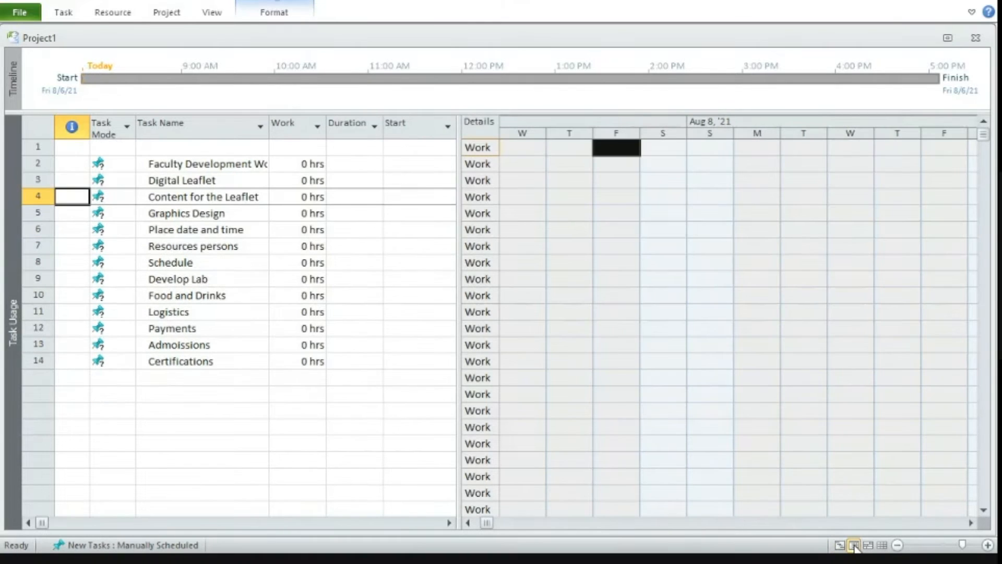
{"action": "left_click", "coordinate": [869, 545]}
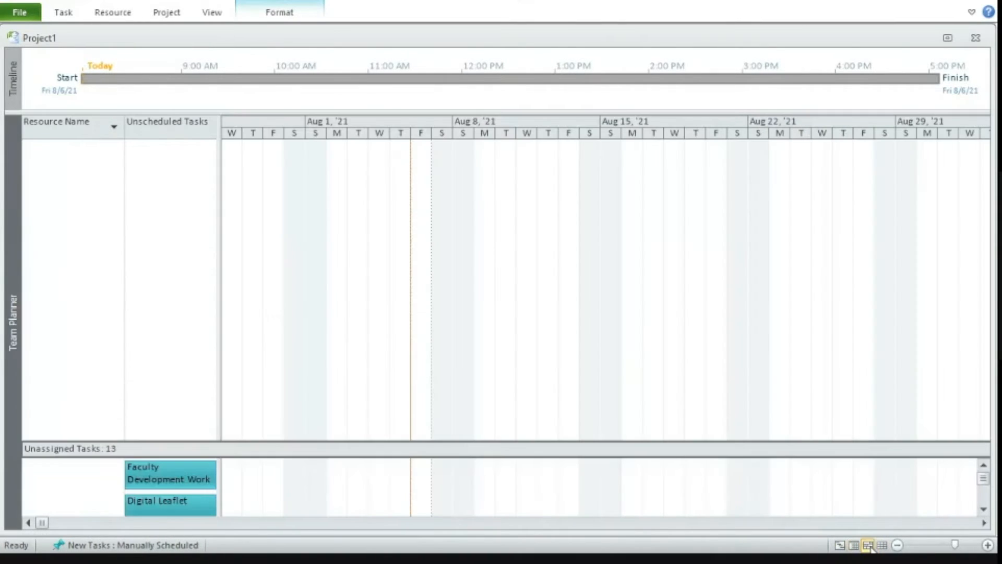
{"action": "left_click", "coordinate": [882, 545]}
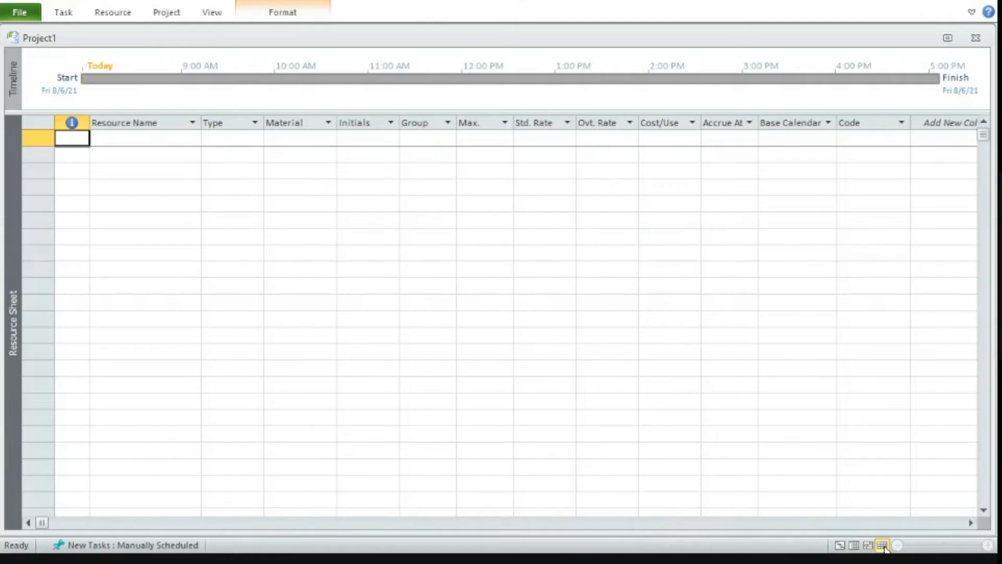
{"action": "left_click", "coordinate": [839, 545]}
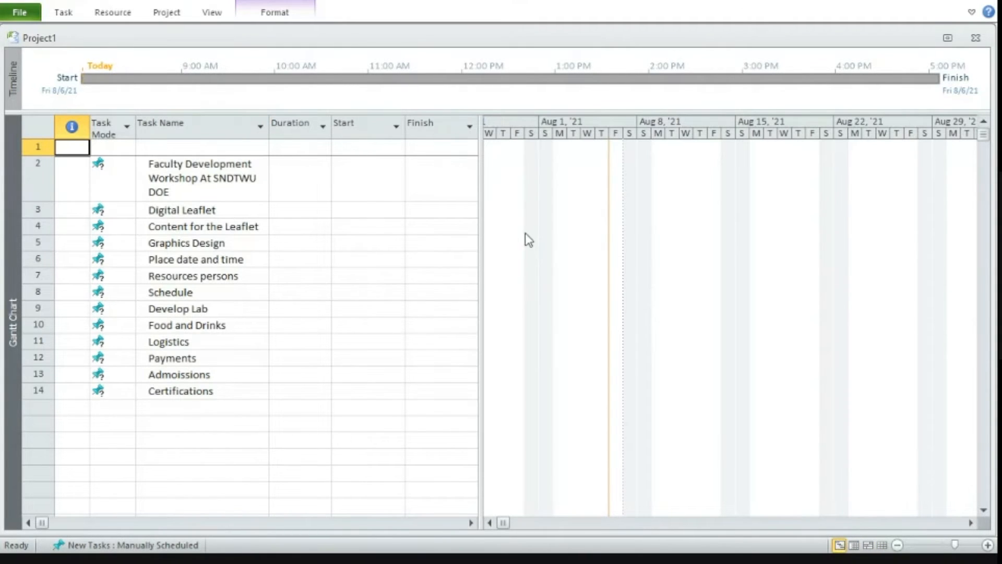
{"action": "left_click", "coordinate": [214, 12]}
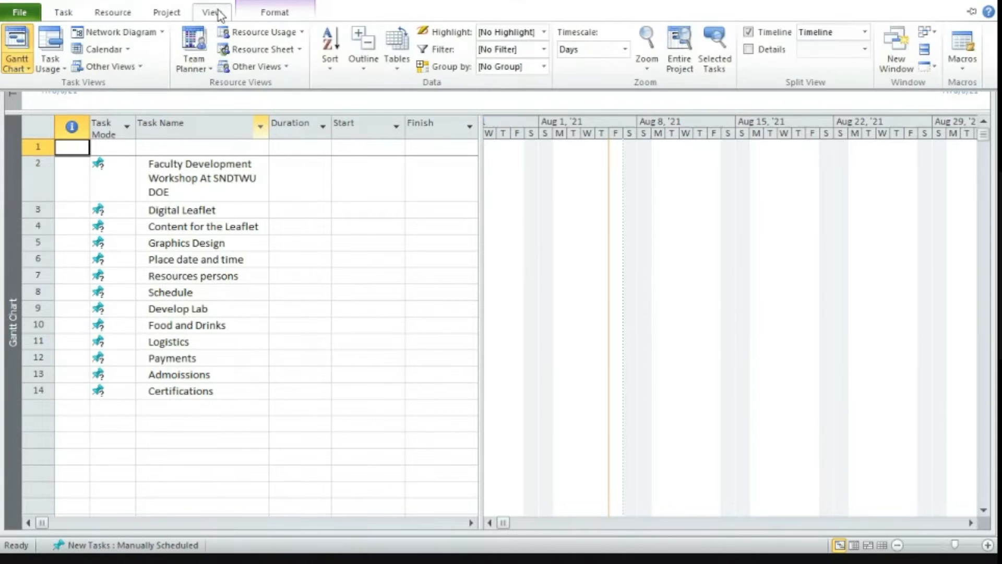
{"action": "left_click", "coordinate": [167, 12]}
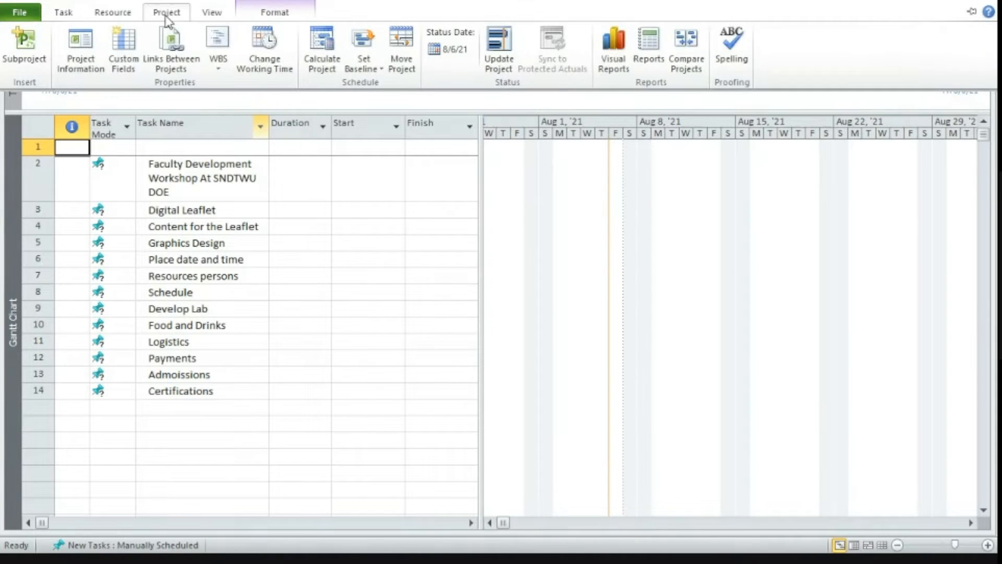
{"action": "left_click", "coordinate": [111, 14]}
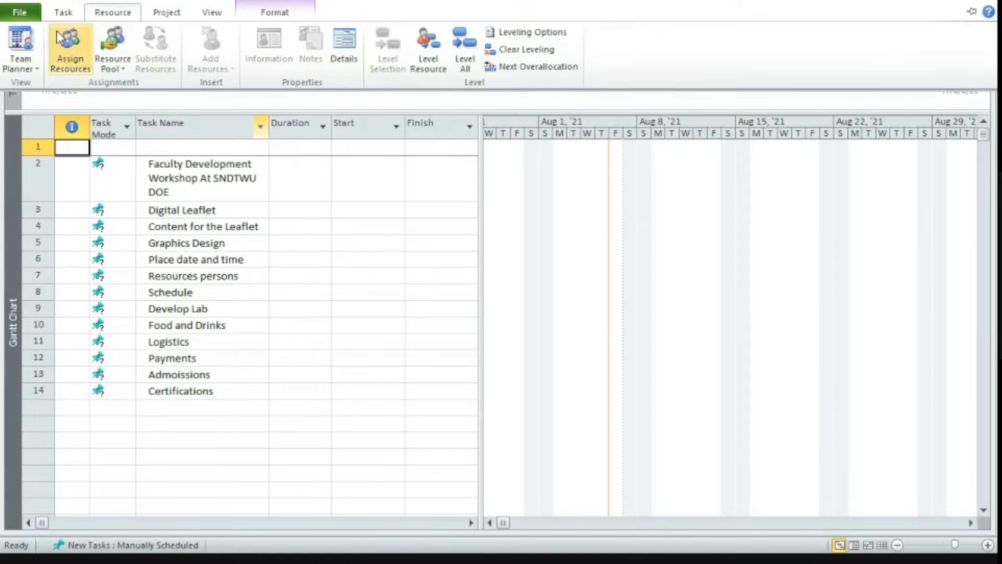
Indent the Digital Leaflet and Content for the Leaflet tasks one level under the Faculty Development Workshop task.
{"action": "left_click", "coordinate": [60, 15]}
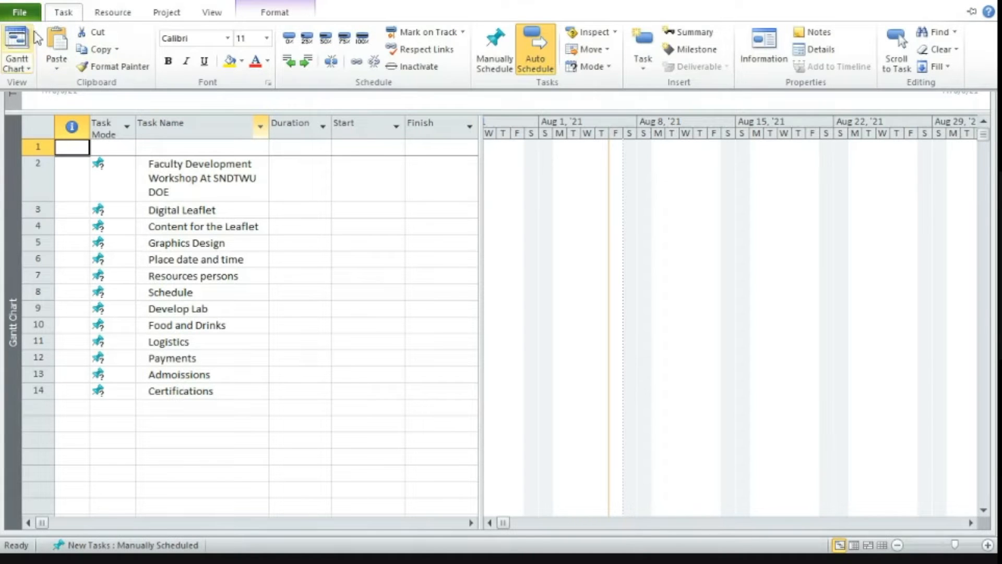
{"action": "left_click", "coordinate": [201, 209]}
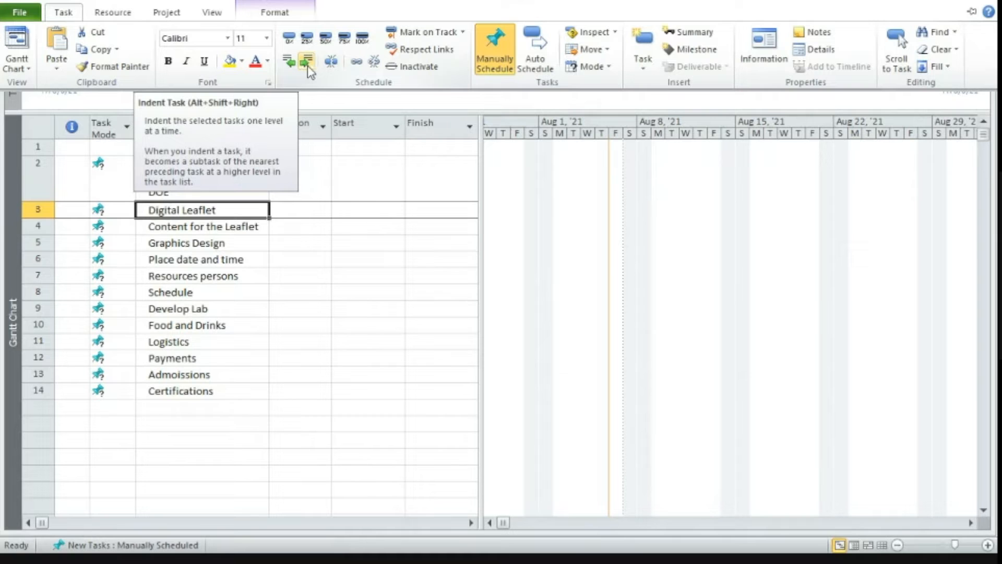
{"action": "left_click", "coordinate": [308, 64]}
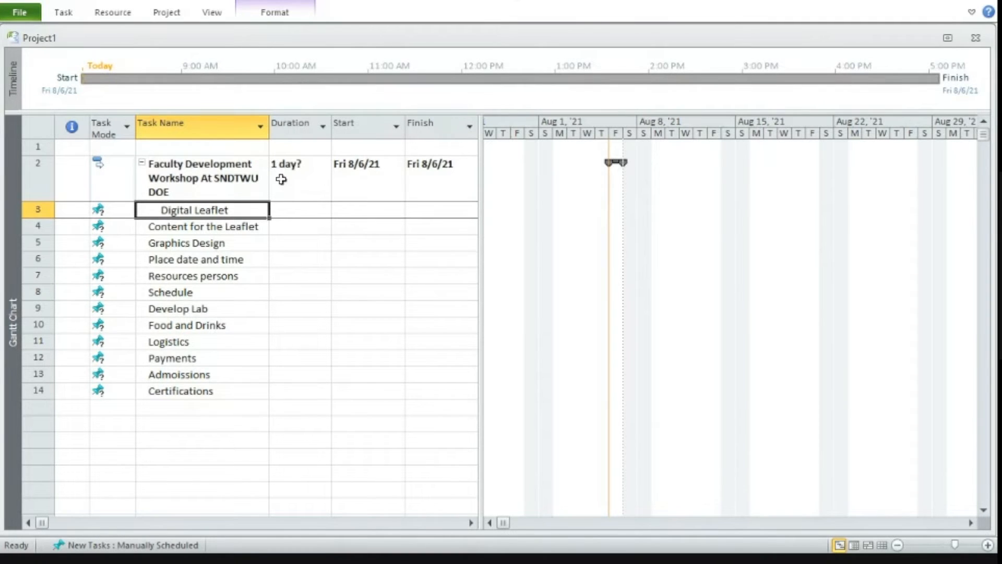
{"action": "left_click", "coordinate": [211, 229]}
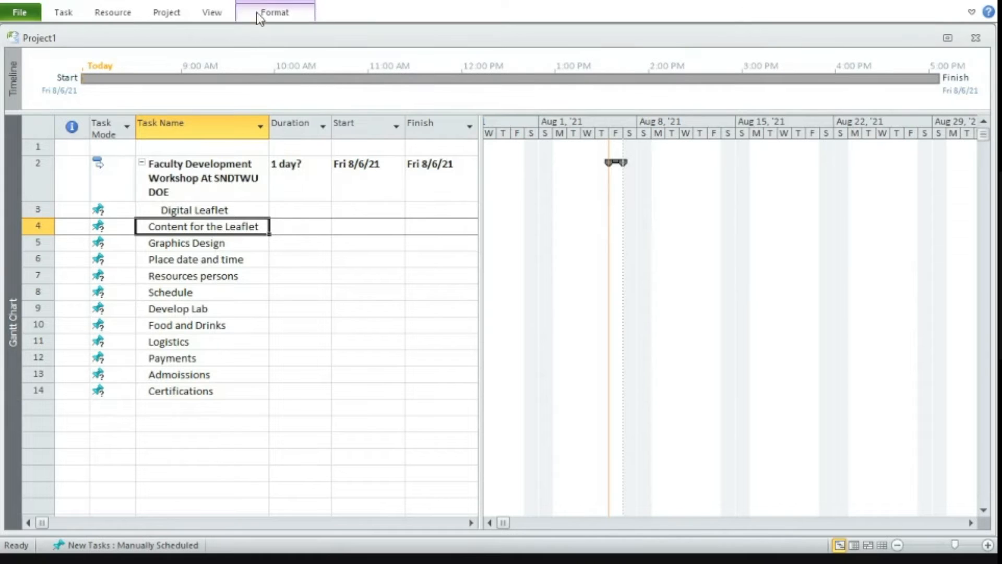
{"action": "left_click", "coordinate": [71, 14]}
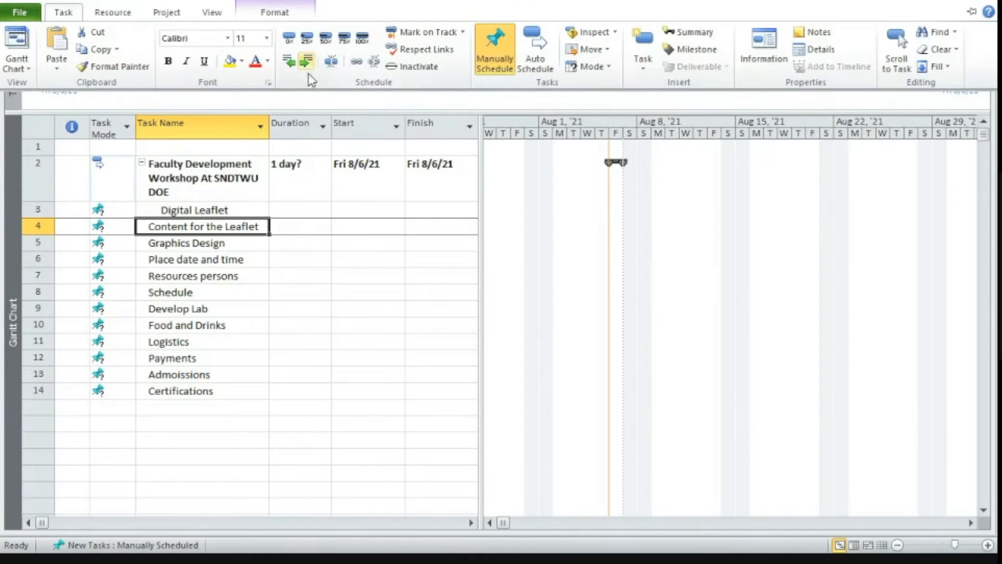
{"action": "left_click", "coordinate": [306, 60]}
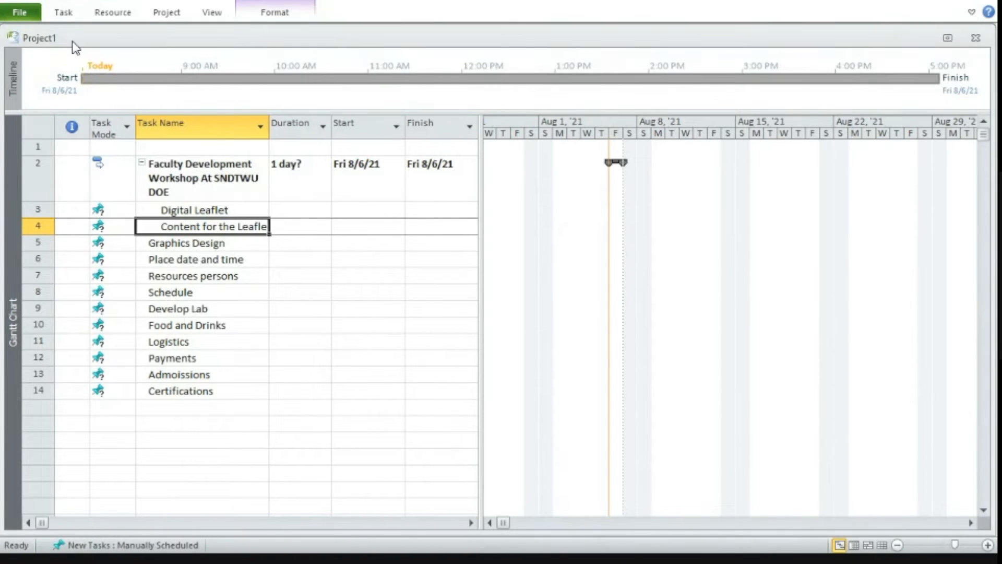
Keep the ribbon permanently expanded and indent the Graphics Design task one level under the workshop task.
{"action": "left_click", "coordinate": [184, 244]}
{"action": "left_click", "coordinate": [63, 14]}
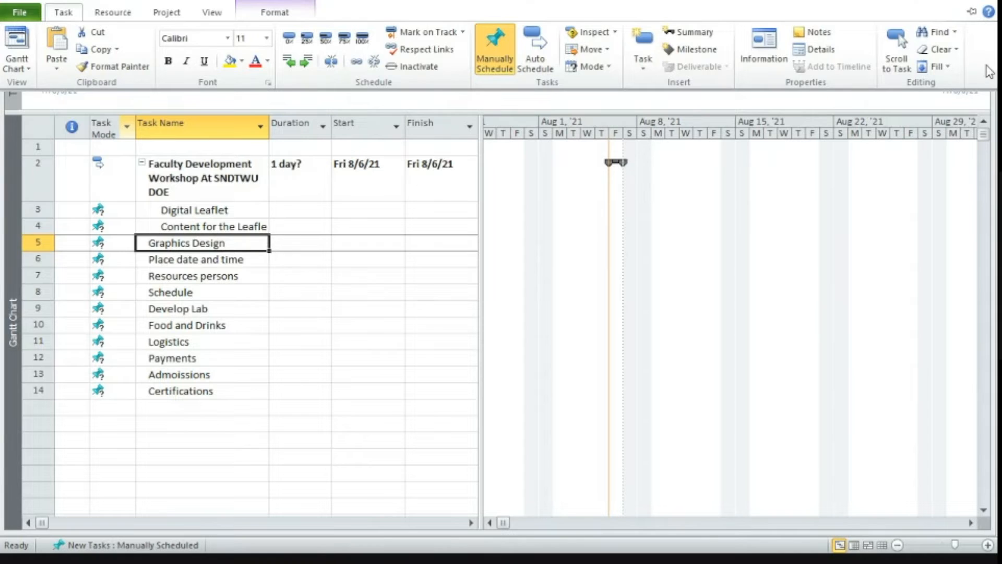
{"action": "left_click", "coordinate": [971, 14]}
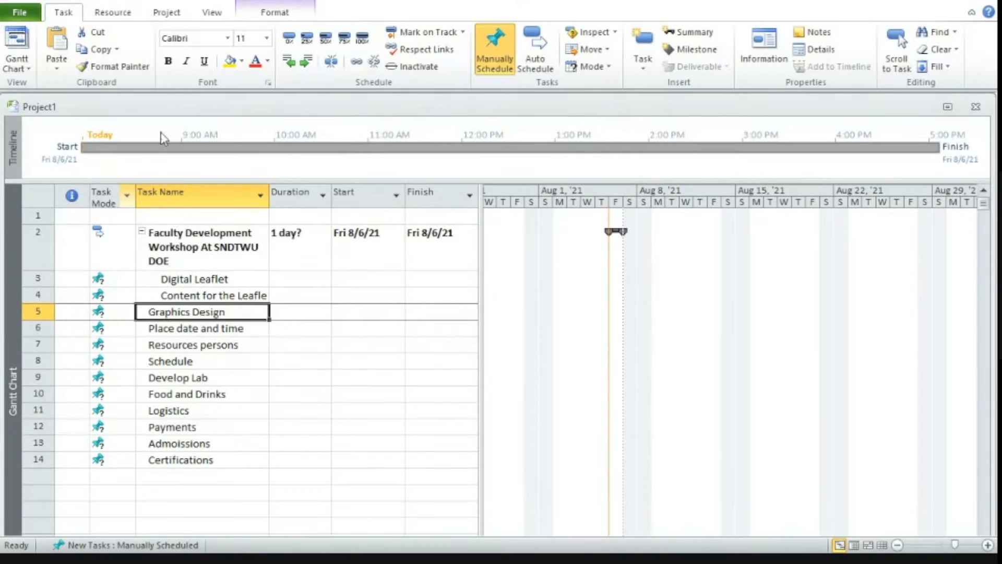
{"action": "left_click", "coordinate": [307, 63]}
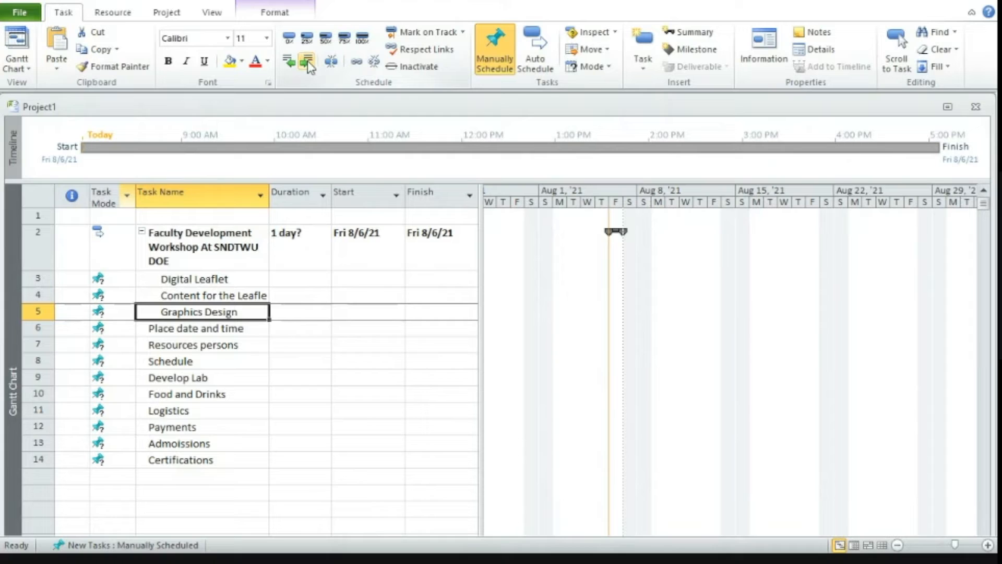
Set the duration of Digital Leaflet to 3 days and of Content for the Leaflet to 5 days.
{"action": "left_click", "coordinate": [286, 281]}
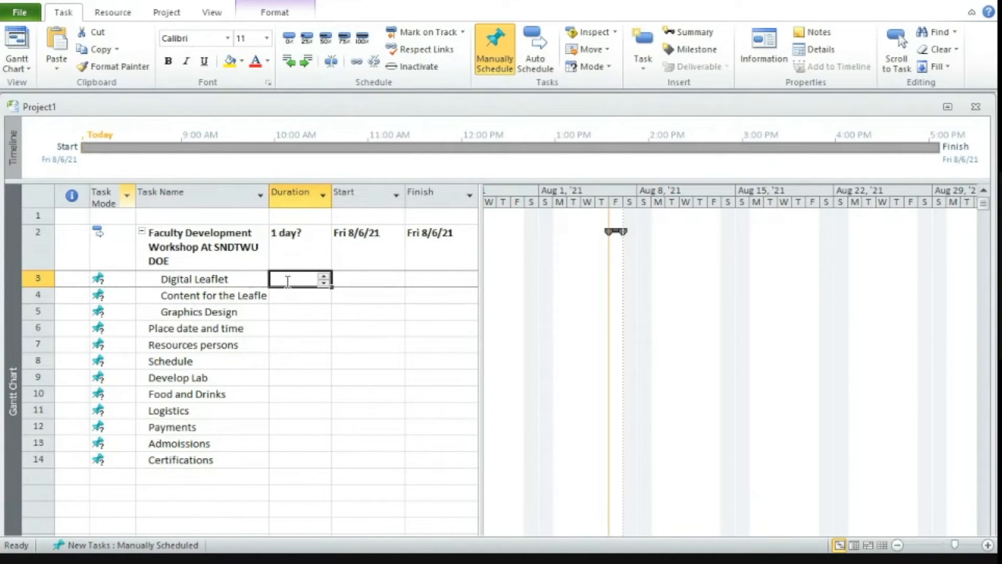
{"action": "type", "text": "3"}
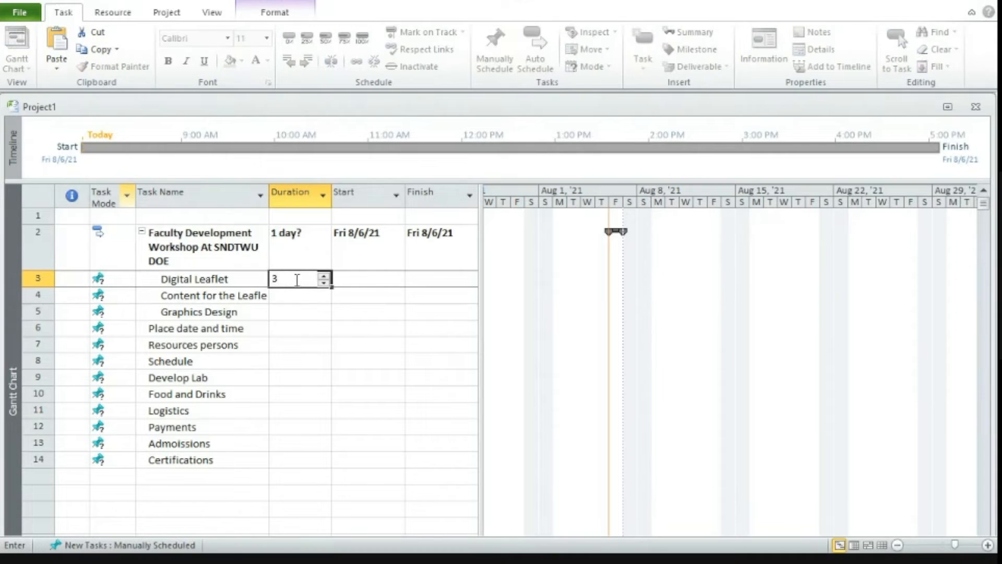
{"action": "left_click", "coordinate": [292, 296]}
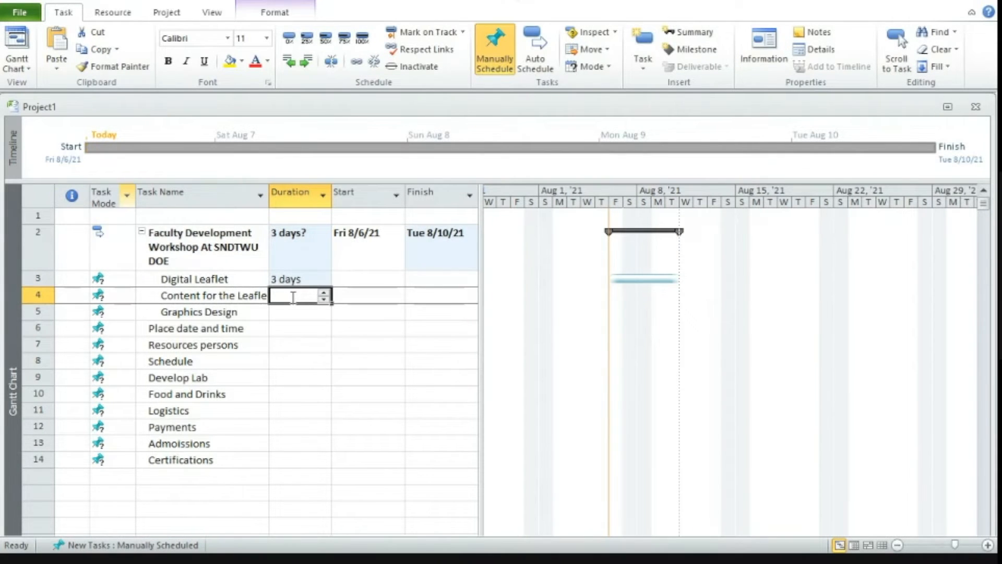
{"action": "type", "text": "5"}
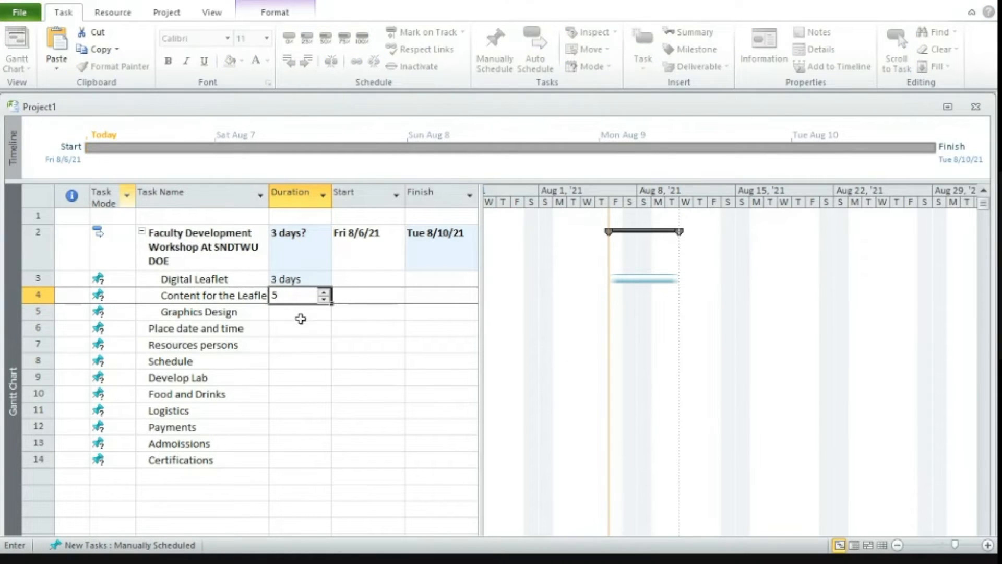
{"action": "left_click", "coordinate": [295, 314]}
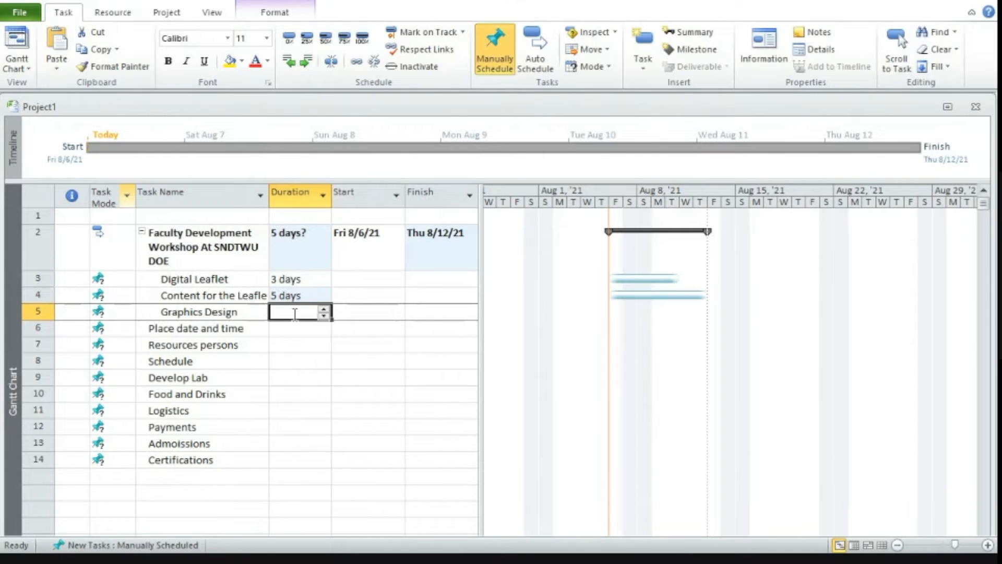
Set the duration of Graphics Design to 3 days and widen the task table to reveal the Predecessors column.
{"action": "type", "text": "3"}
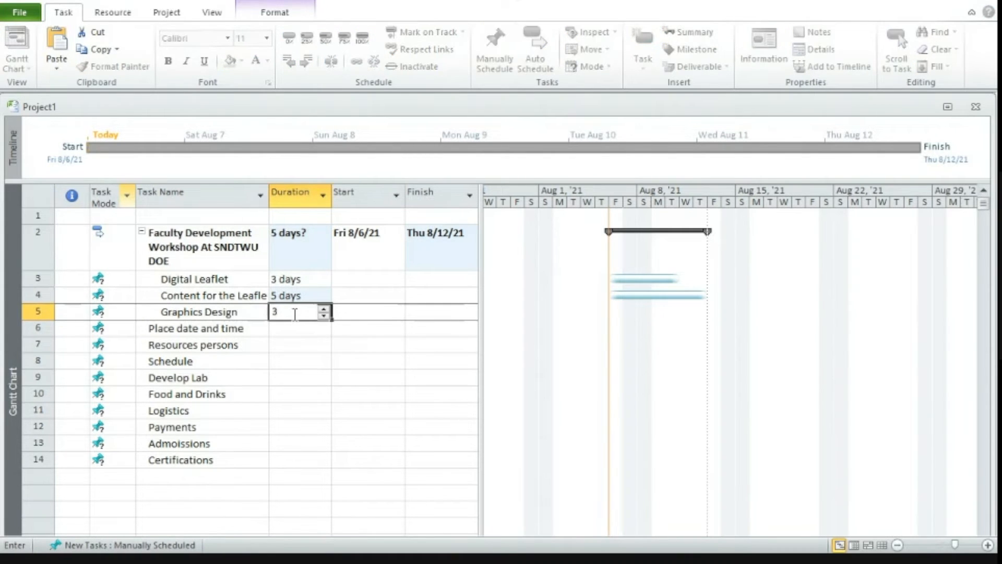
{"action": "left_click", "coordinate": [337, 343]}
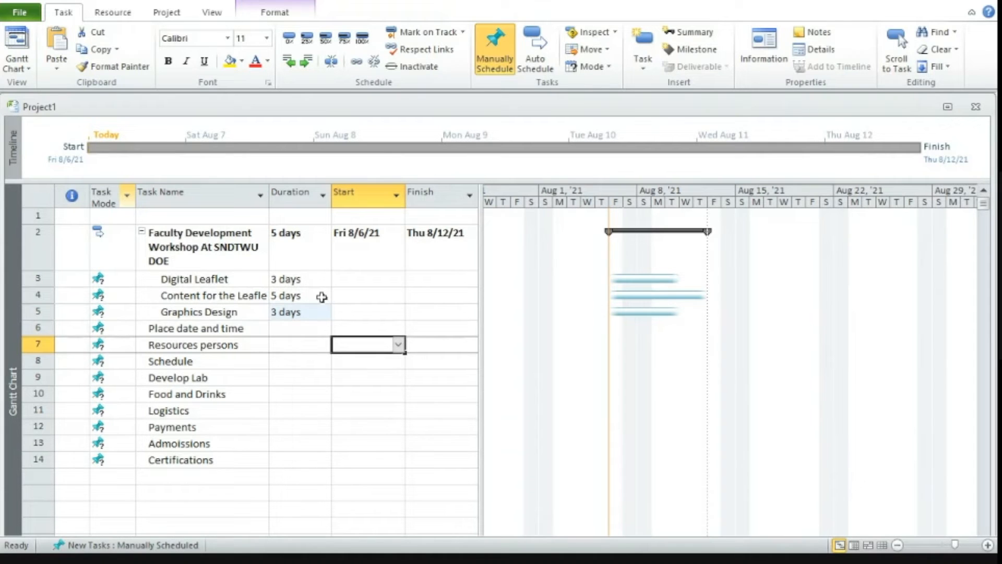
{"action": "left_click_drag", "start_coordinate": [480, 214], "coordinate": [546, 214]}
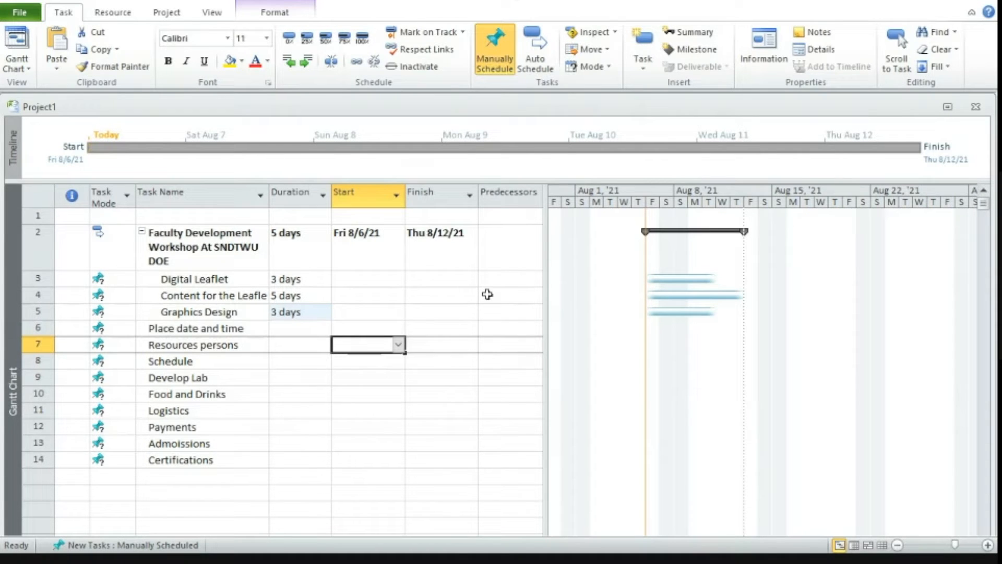
Enter task 4 as the predecessor of the Digital Leaflet task.
{"action": "left_click", "coordinate": [486, 277]}
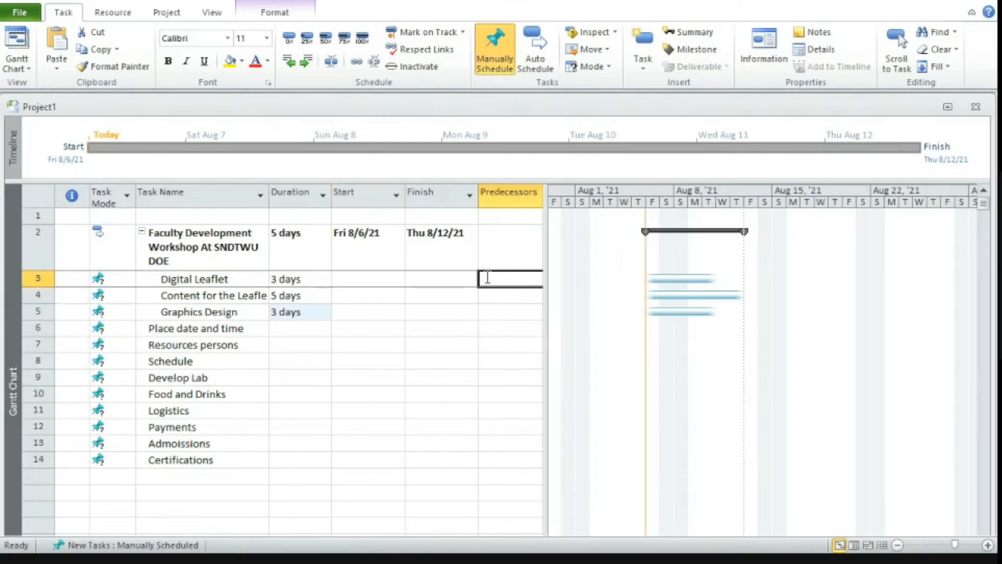
{"action": "type", "text": "4"}
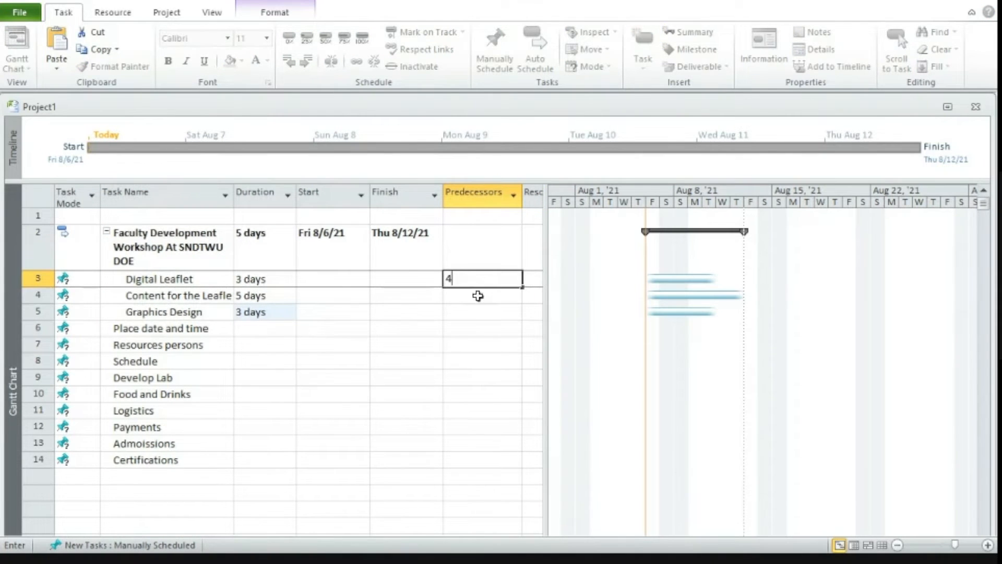
{"action": "left_click", "coordinate": [478, 297]}
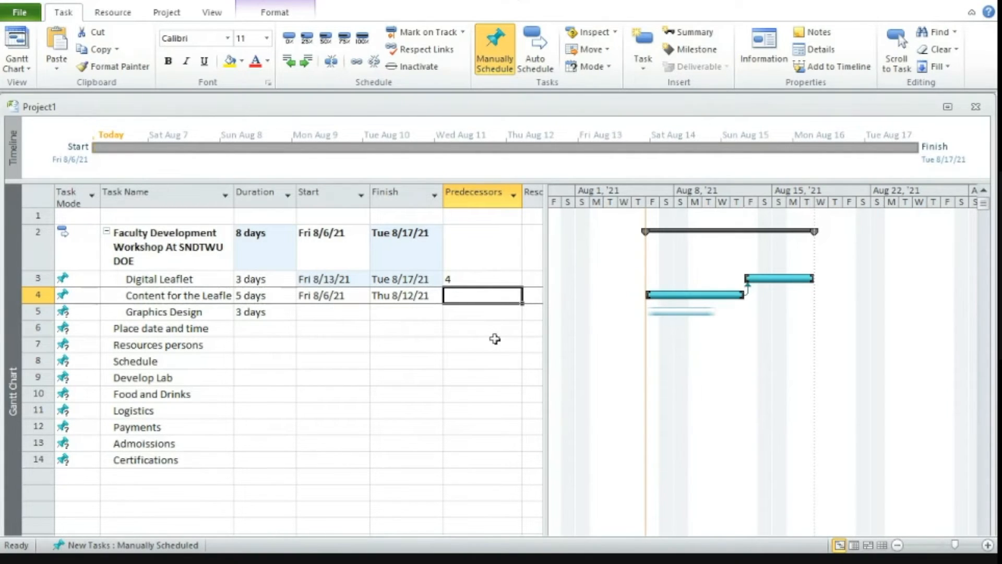
Enter task 4 as the predecessor of the Graphics Design task.
{"action": "left_click", "coordinate": [462, 313]}
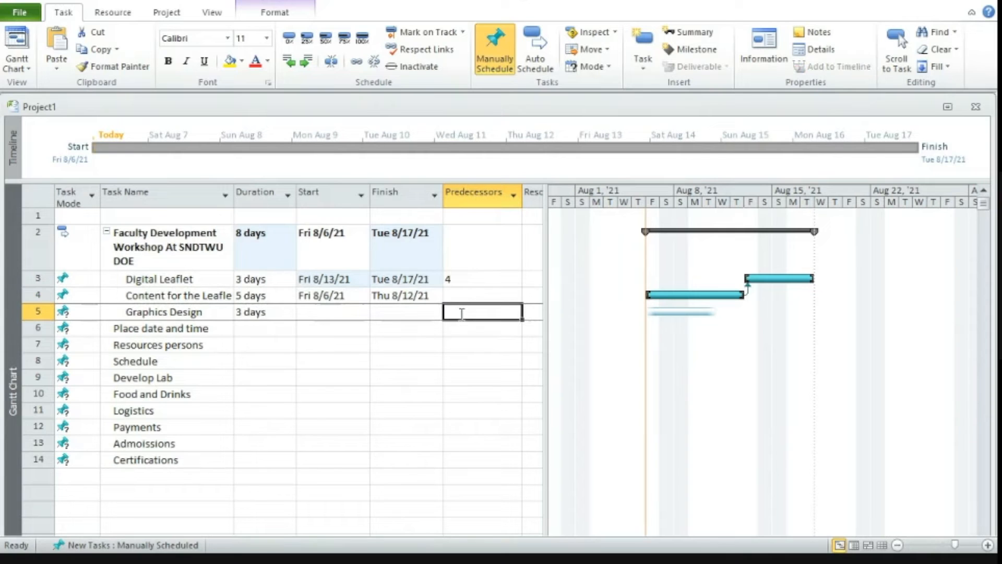
{"action": "type", "text": "4"}
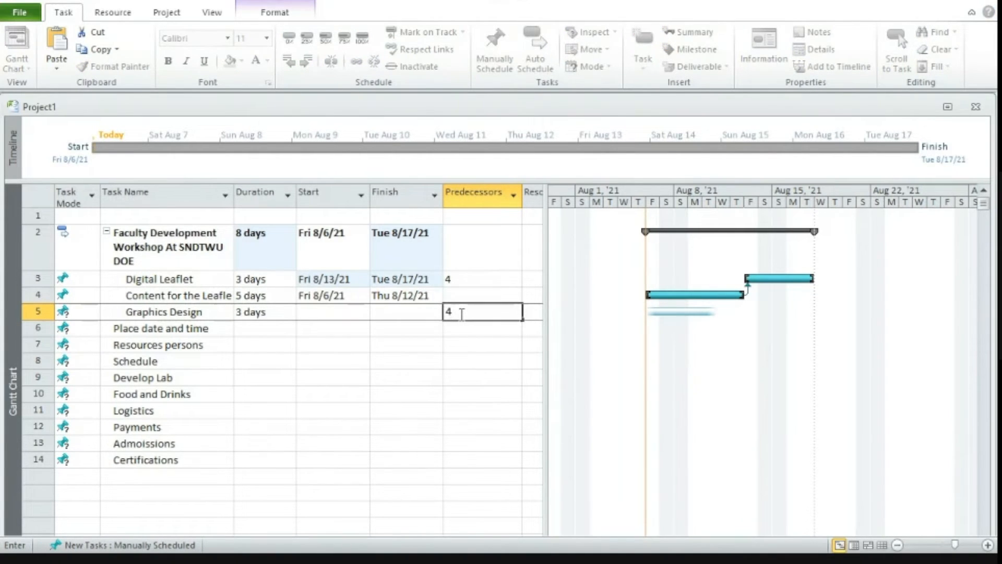
{"action": "left_click", "coordinate": [457, 280]}
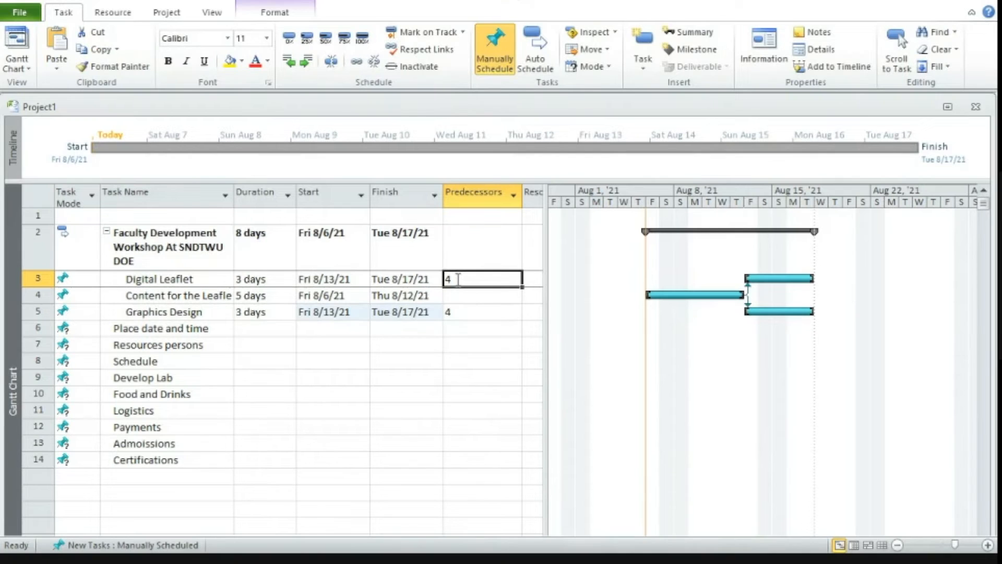
{"action": "double_click", "coordinate": [458, 280]}
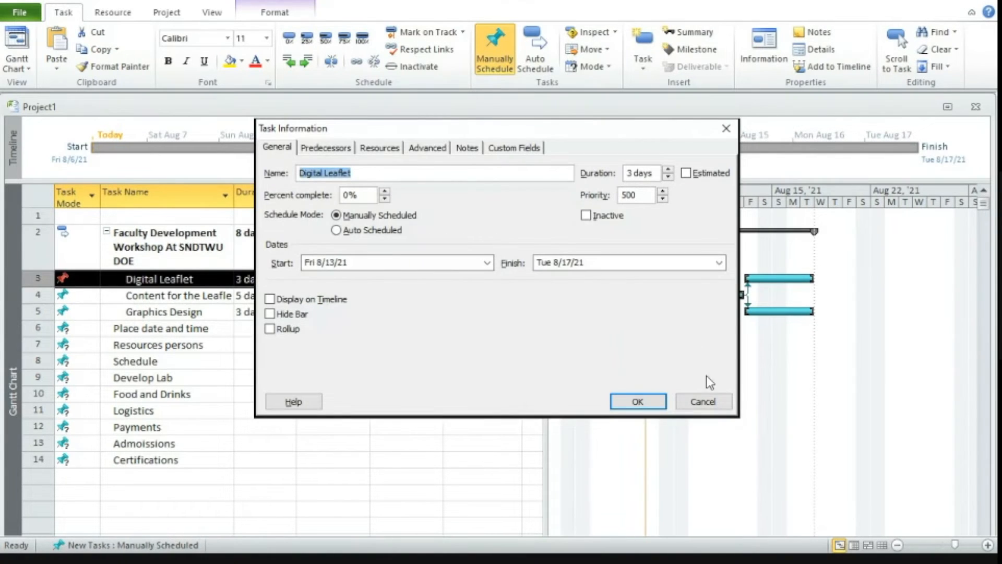
{"action": "left_click", "coordinate": [702, 402]}
{"action": "left_click", "coordinate": [514, 363]}
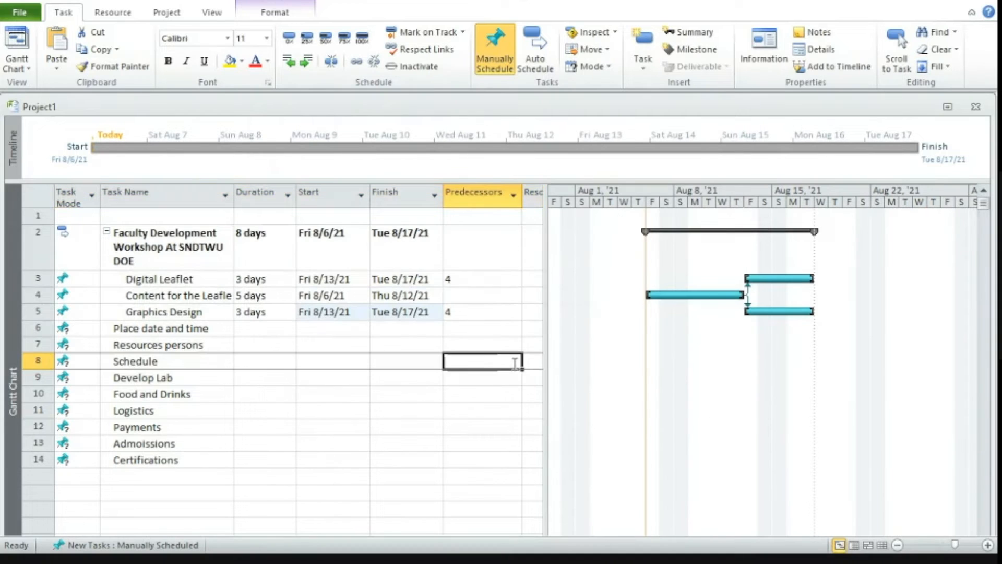
Replace the predecessor of the Digital Leaflet task with task 5.
{"action": "left_click", "coordinate": [469, 281]}
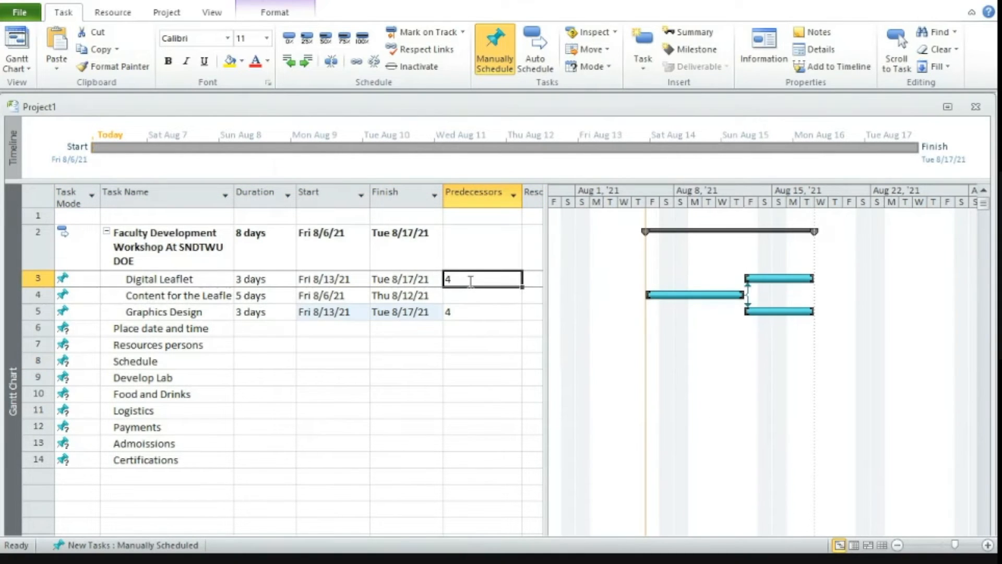
{"action": "key", "text": "Delete"}
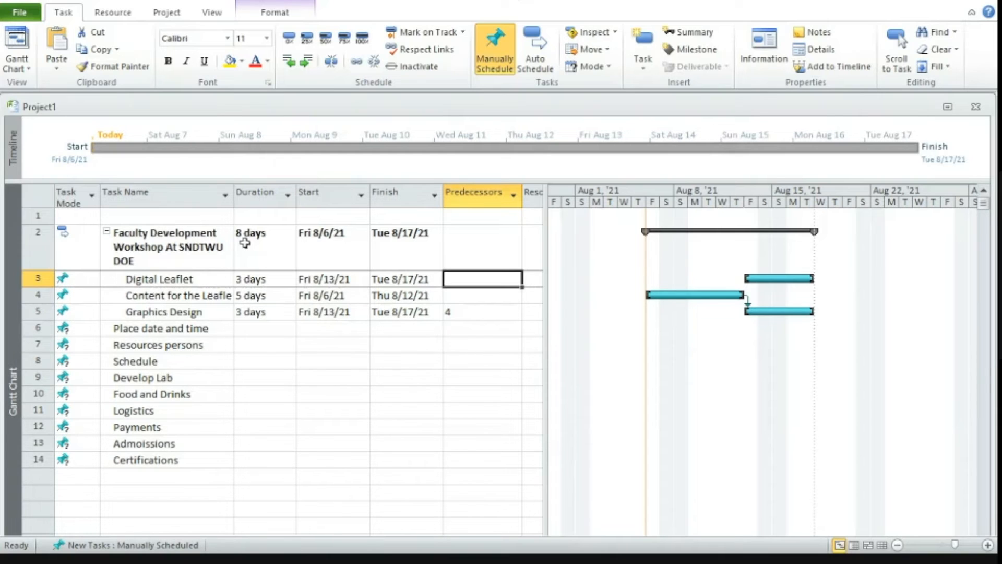
{"action": "type", "text": "5"}
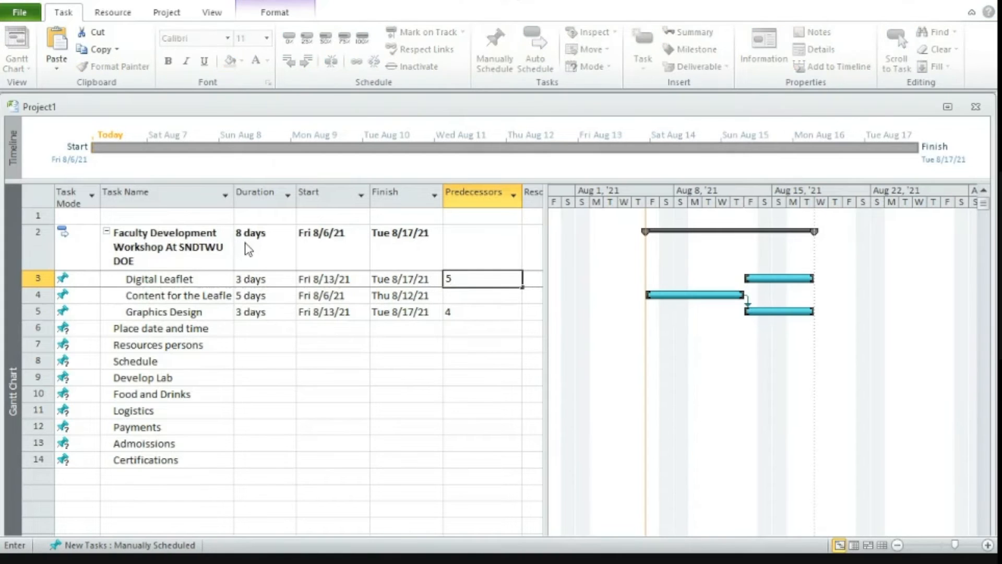
{"action": "left_click", "coordinate": [438, 390]}
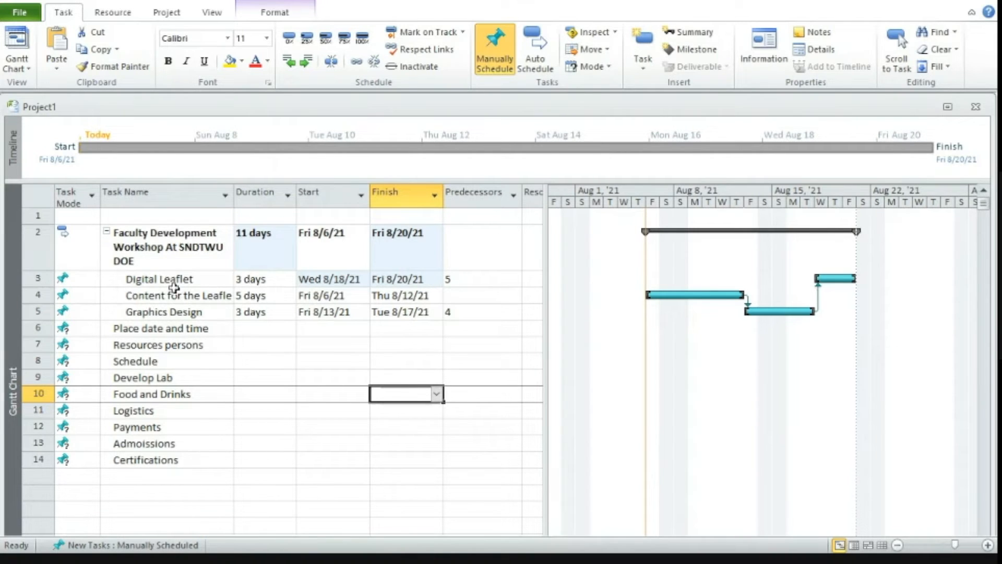
Trace the linked task sequence in the chart through the Content for the Leaflet, Graphics Design and Digital Leaflet bars.
{"action": "left_click", "coordinate": [711, 298]}
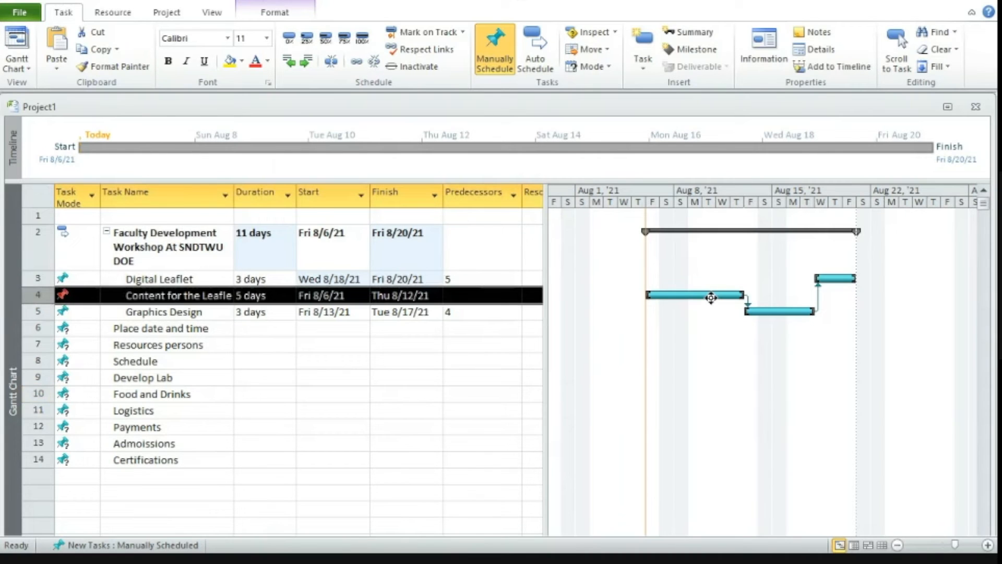
{"action": "left_click", "coordinate": [782, 312]}
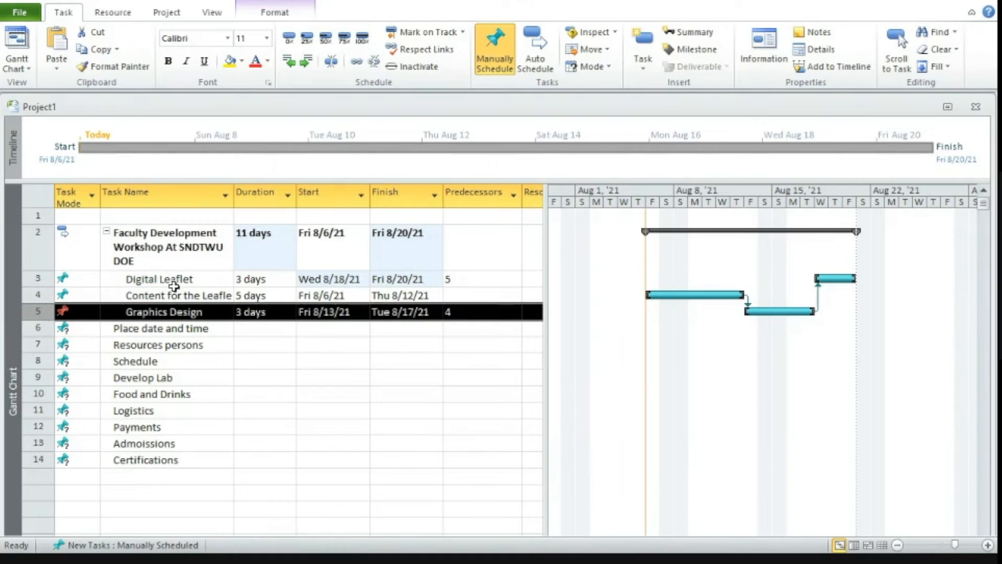
{"action": "left_click", "coordinate": [833, 277]}
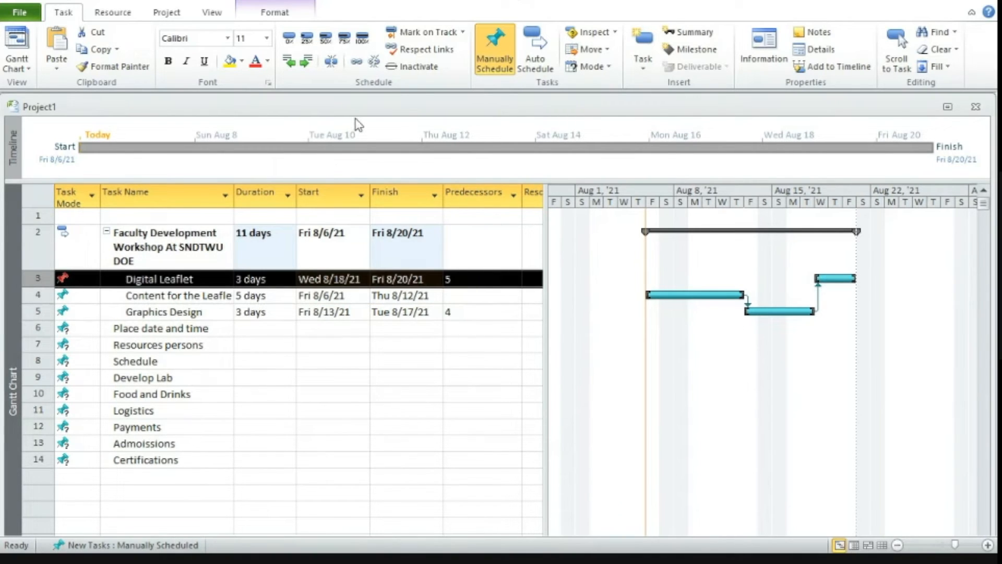
Look through the resource and project commands and display the plan as a Network Diagram.
{"action": "left_click", "coordinate": [113, 14]}
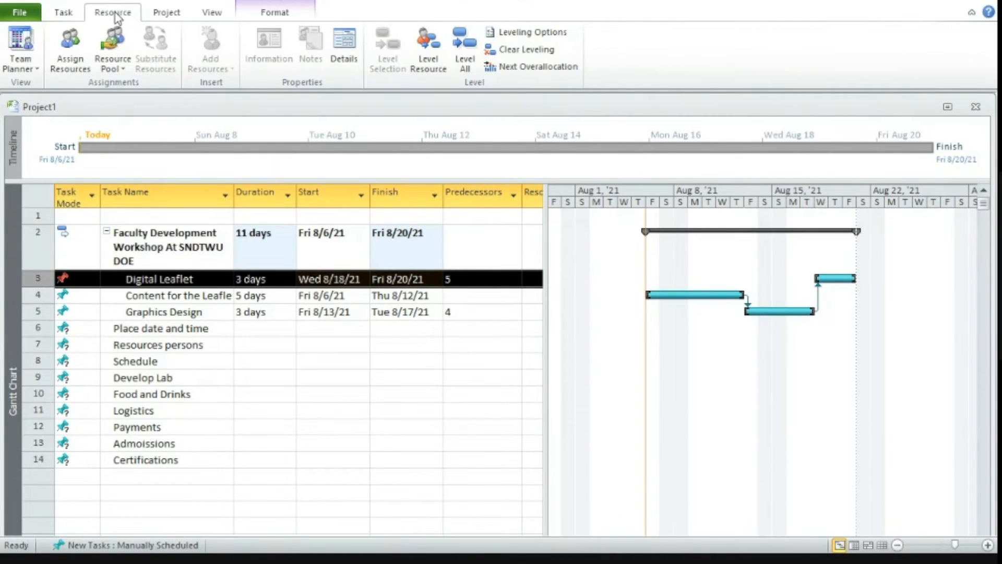
{"action": "left_click", "coordinate": [167, 15]}
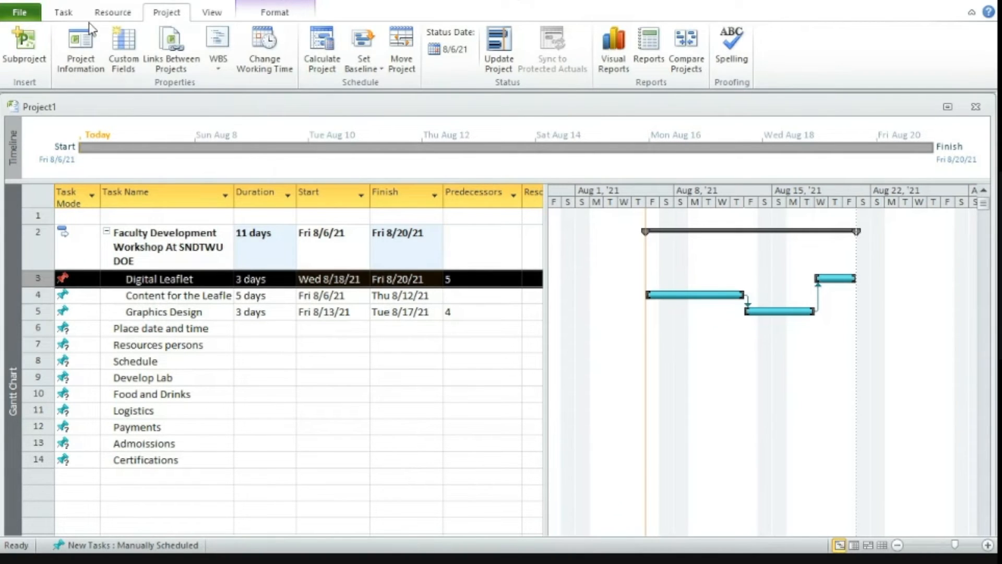
{"action": "left_click", "coordinate": [63, 14]}
{"action": "left_click", "coordinate": [25, 68]}
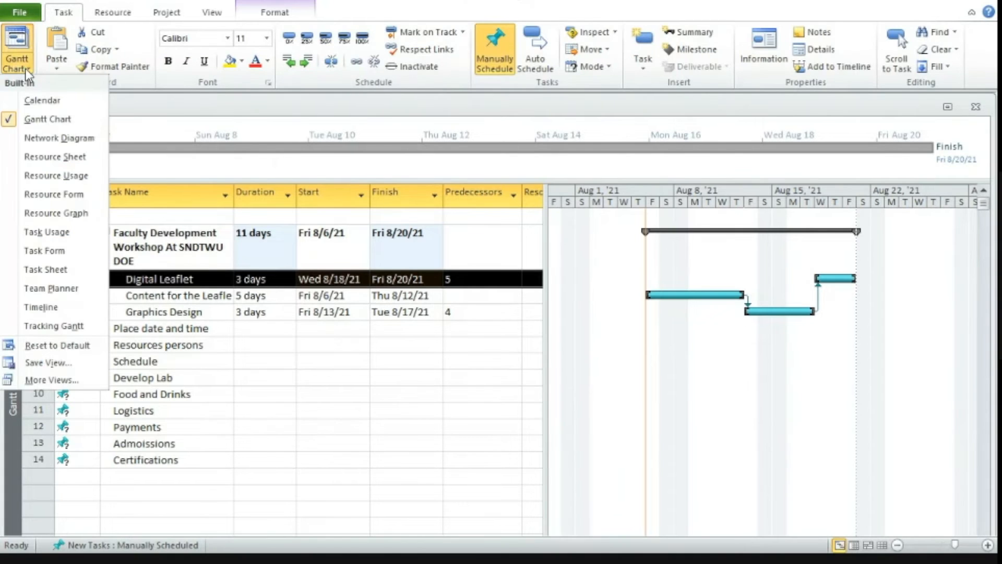
{"action": "left_click", "coordinate": [71, 139]}
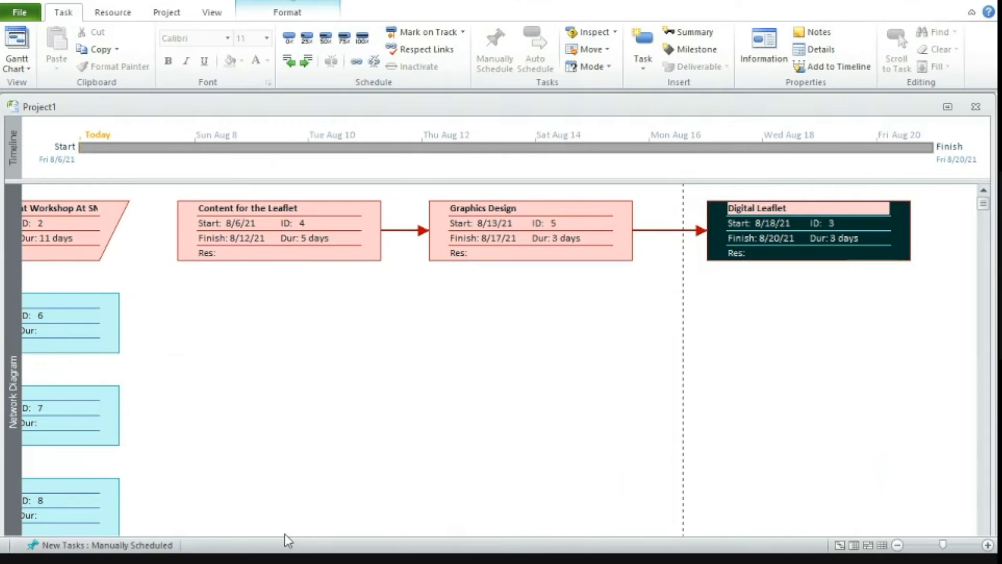
Try to link the workshop summary task to the Content for the Leaflet task in the Network Diagram.
{"action": "left_click_drag", "start_coordinate": [78, 245], "coordinate": [291, 263]}
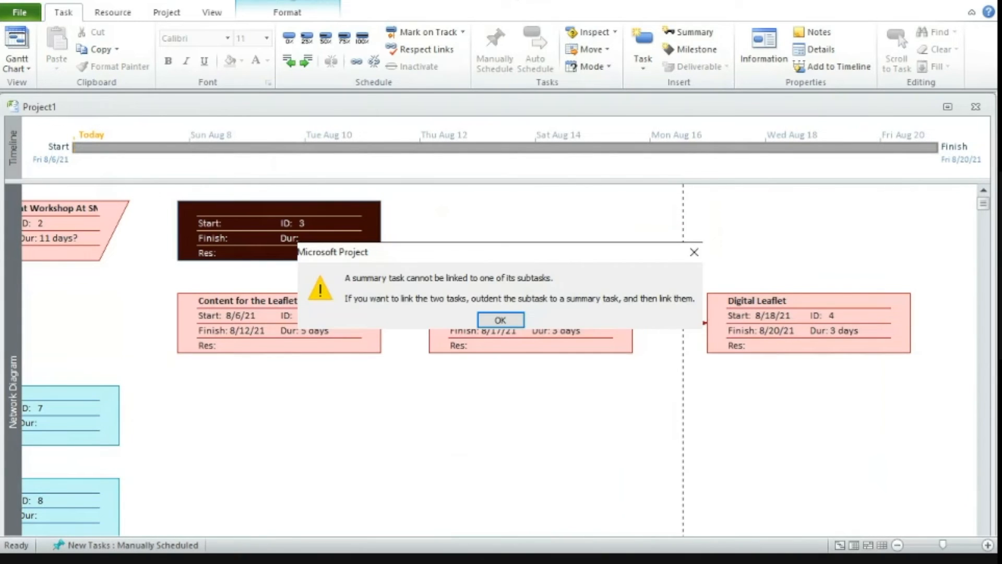
{"action": "key", "text": "Return"}
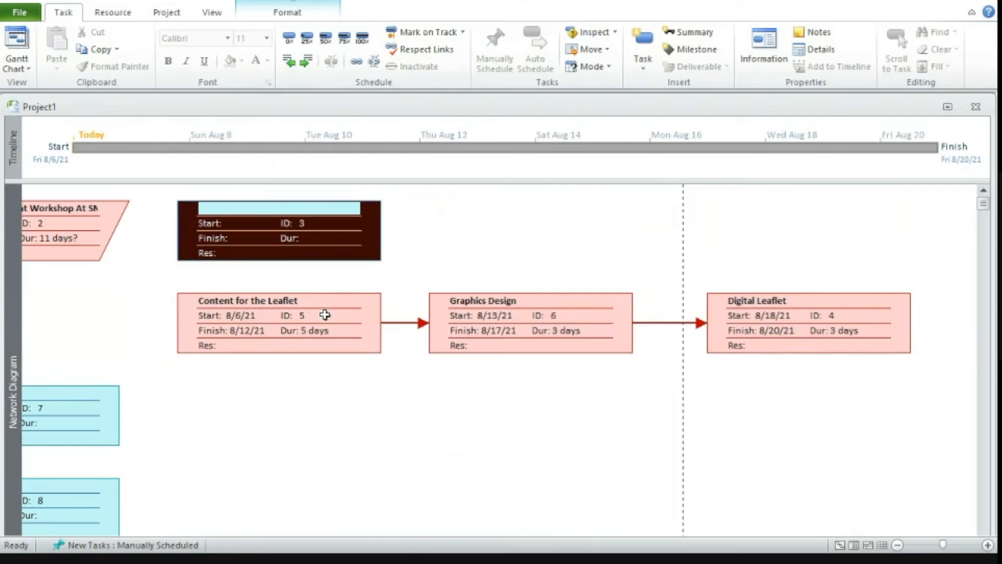
View the Resource Sheet and return to the Gantt Chart.
{"action": "left_click", "coordinate": [13, 69]}
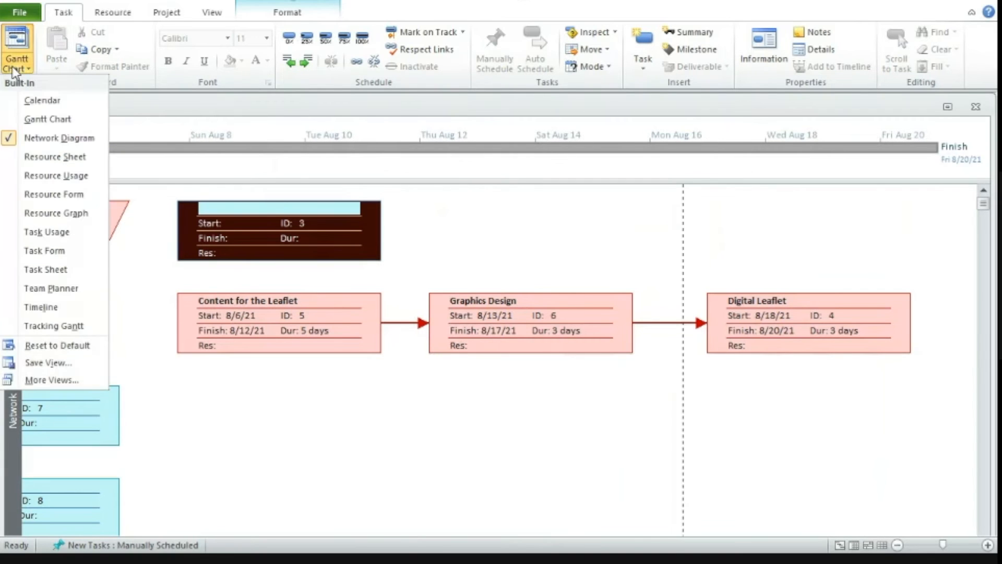
{"action": "left_click", "coordinate": [59, 163]}
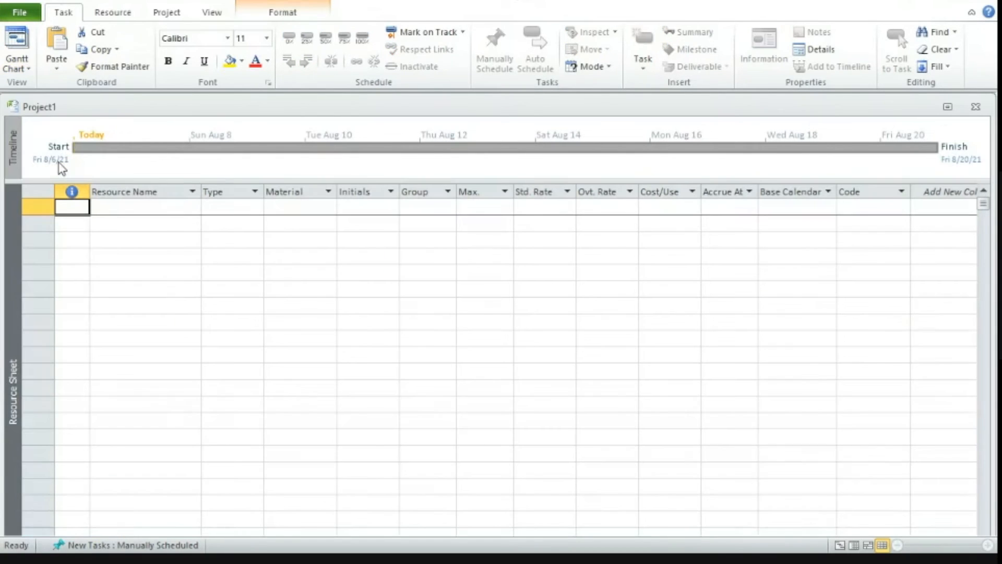
{"action": "left_click", "coordinate": [14, 64]}
{"action": "left_click", "coordinate": [47, 120]}
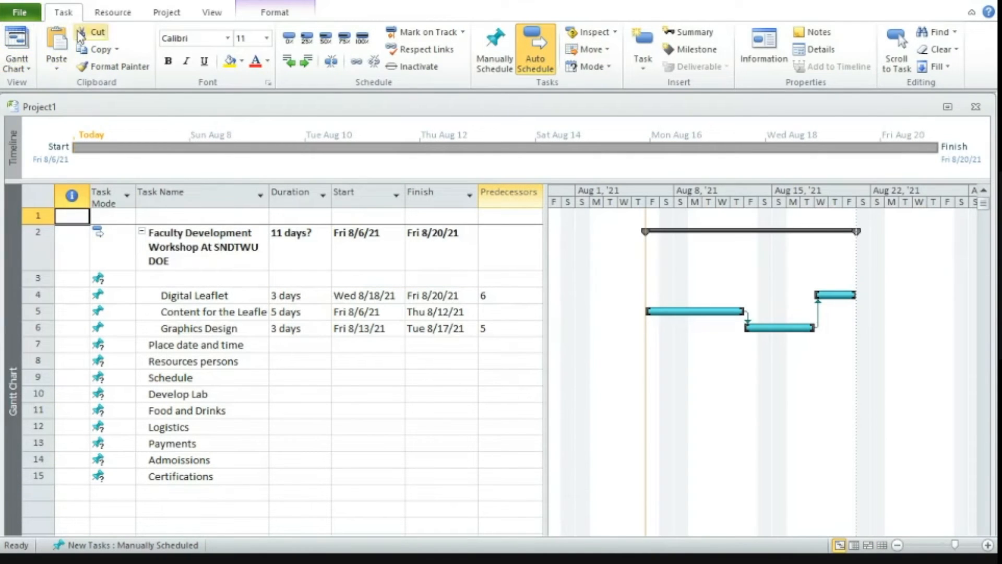
Enter the first two team members' names as resources in the Assign Resources list.
{"action": "left_click", "coordinate": [112, 16]}
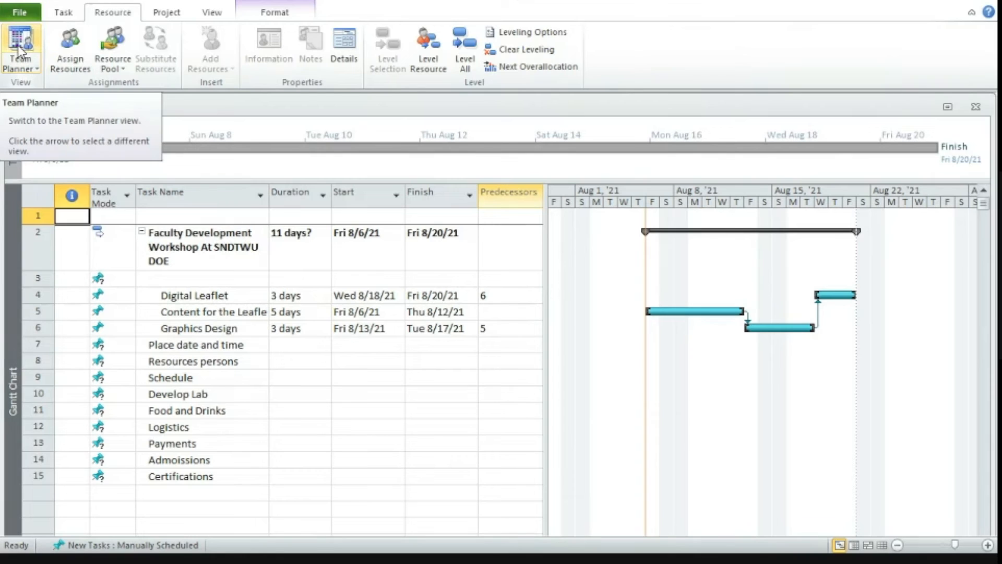
{"action": "left_click", "coordinate": [73, 51]}
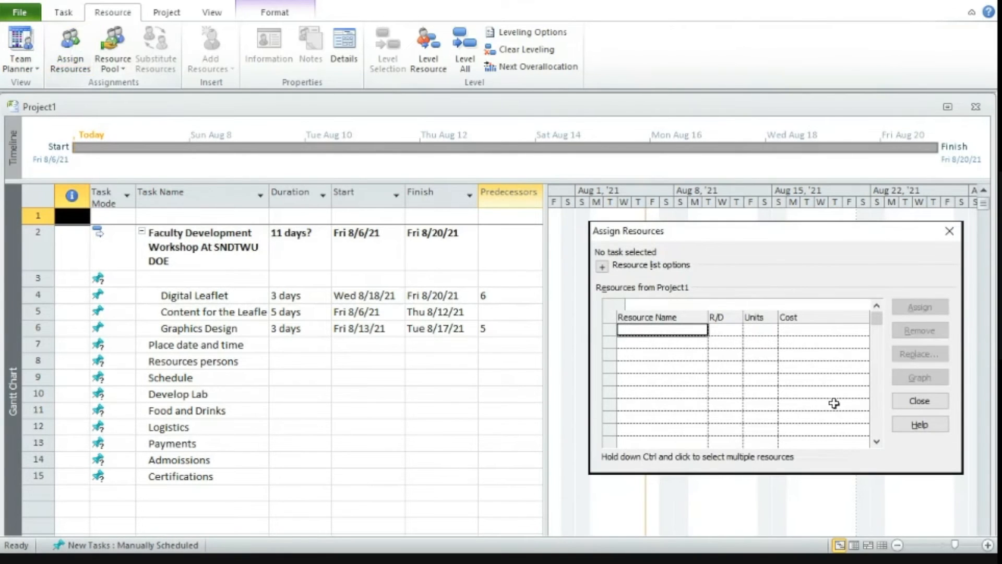
{"action": "type", "text": "Dilip"}
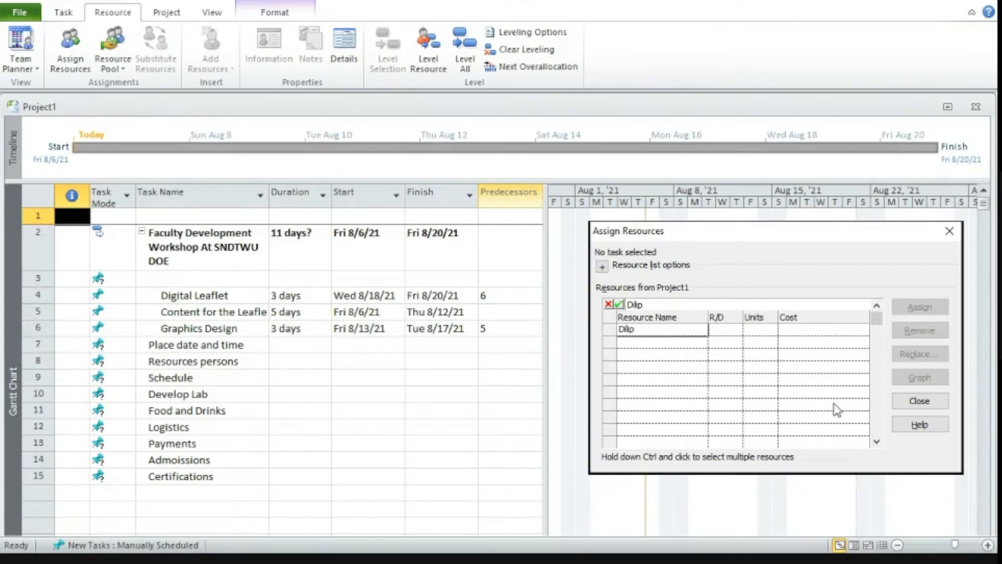
{"action": "left_click", "coordinate": [657, 340]}
{"action": "type", "text": "KAV"}
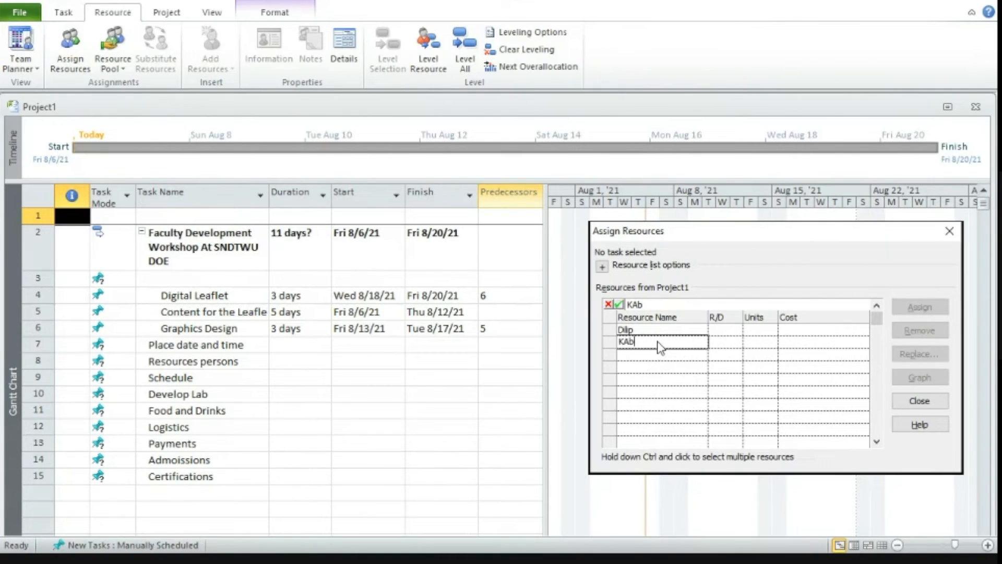
{"action": "key", "text": "BackSpace"}
{"action": "type", "text": "vita"}
Enter a third and a fourth team member's name in the resource list and close it.
{"action": "left_click", "coordinate": [655, 355]}
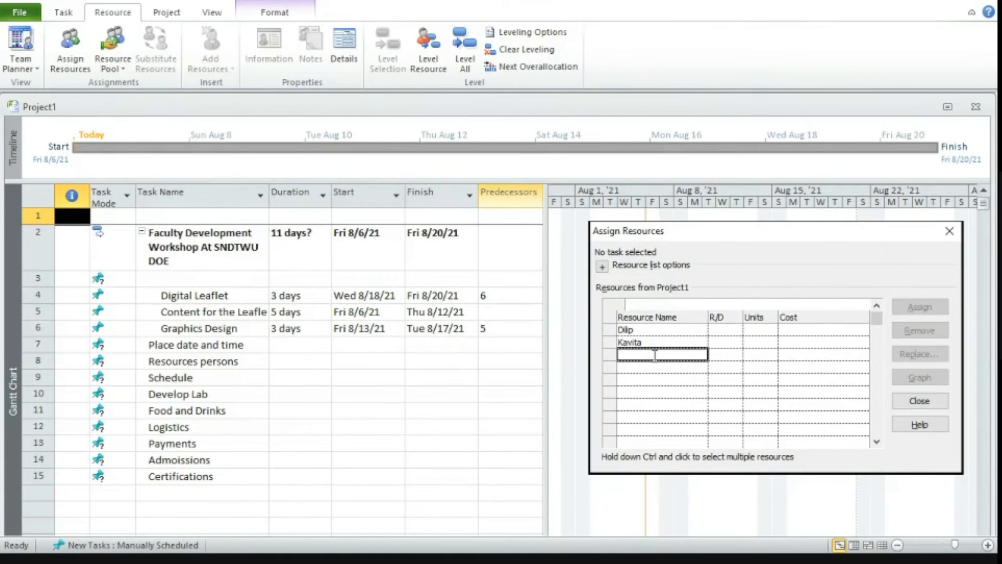
{"action": "type", "text": "Rani"}
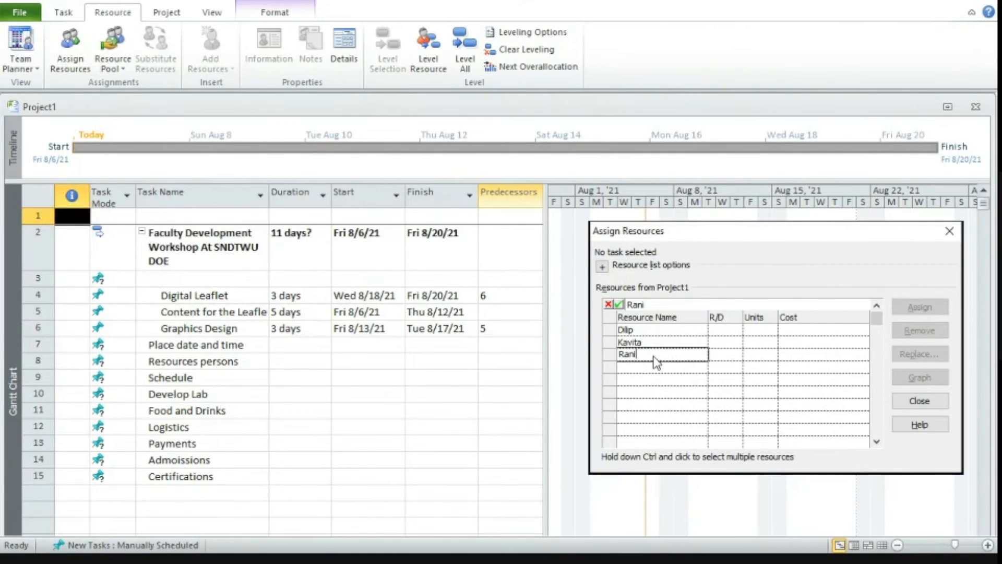
{"action": "left_click", "coordinate": [648, 367]}
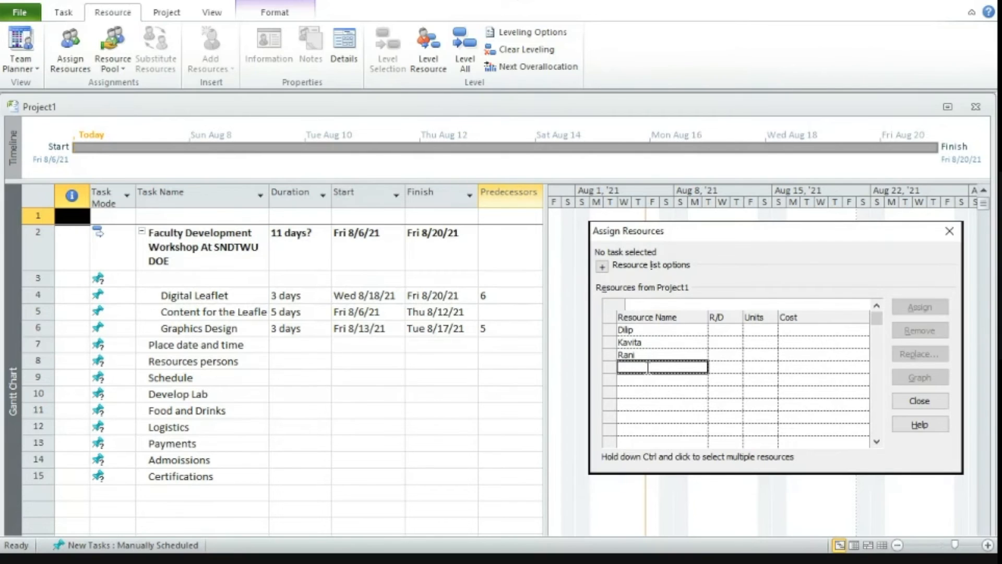
{"action": "type", "text": "Praka"}
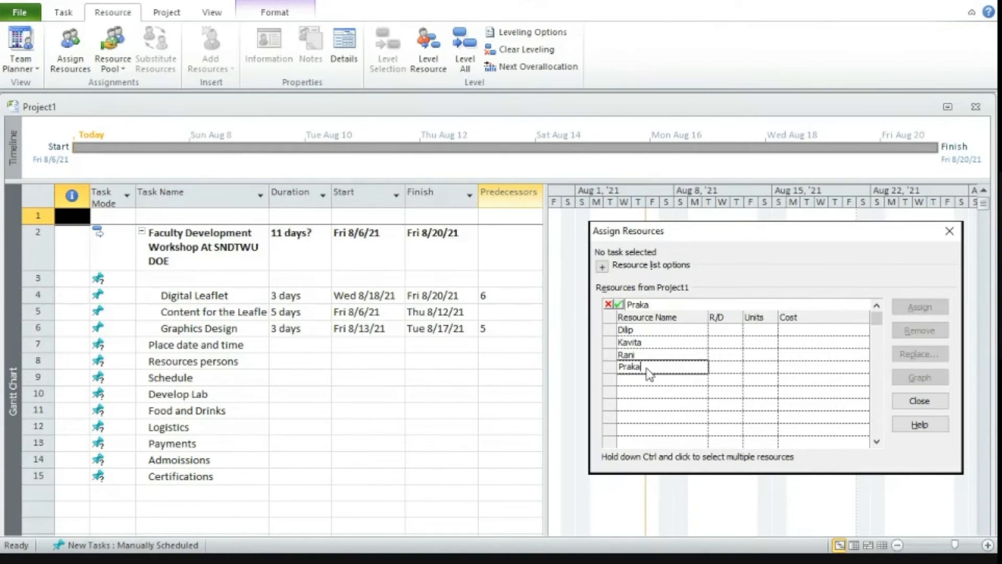
{"action": "type", "text": "sh"}
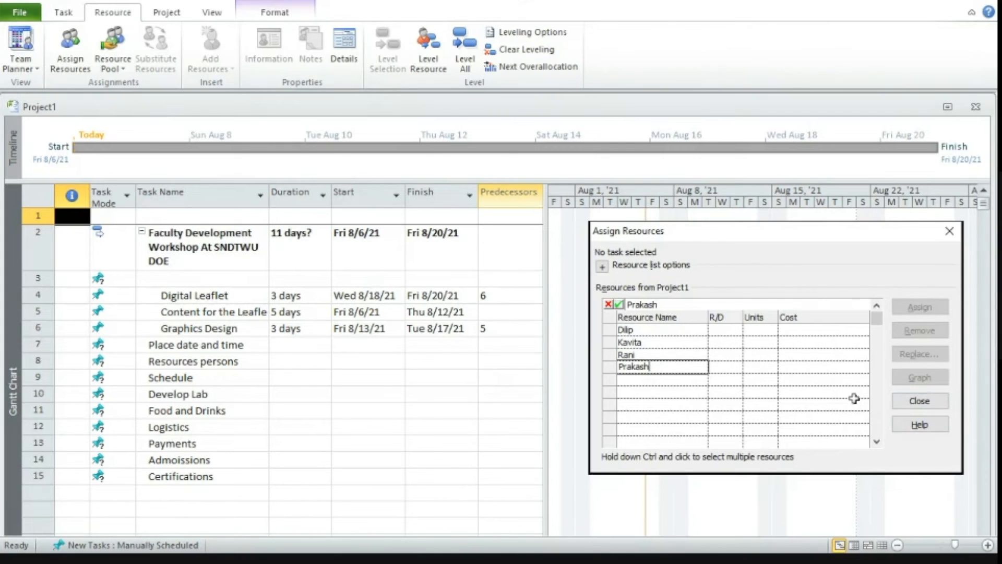
{"action": "left_click", "coordinate": [918, 400]}
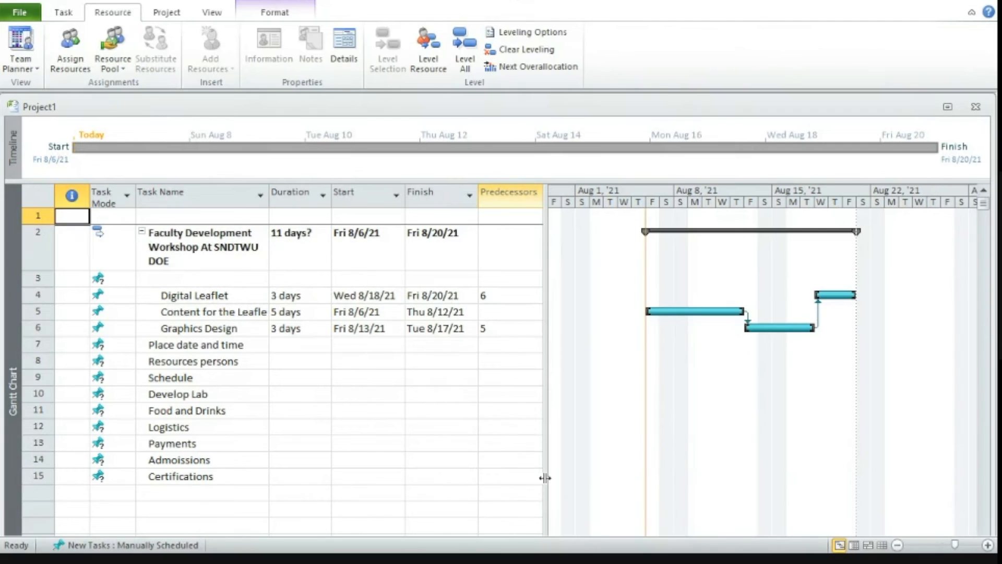
Widen the task table to show the Resource Names column and assign the second listed resource to Content for the Leaflet.
{"action": "left_click_drag", "start_coordinate": [546, 476], "coordinate": [586, 472]}
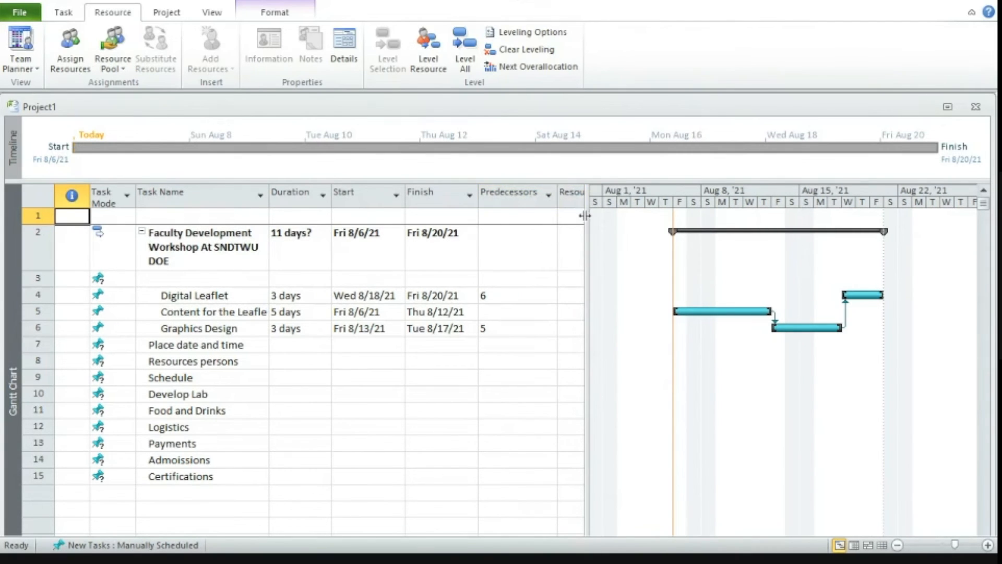
{"action": "left_click_drag", "start_coordinate": [587, 218], "coordinate": [675, 222]}
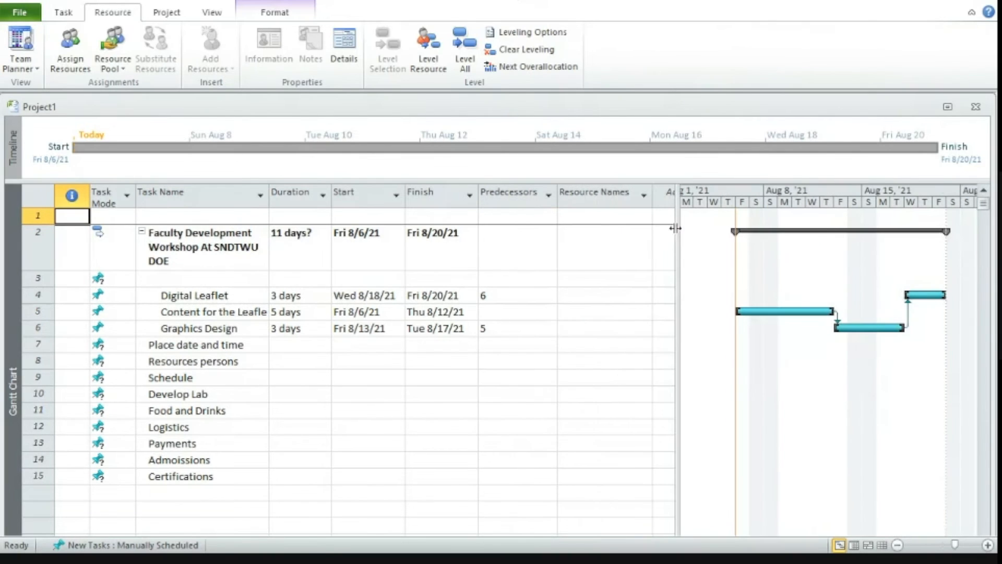
{"action": "left_click", "coordinate": [593, 316]}
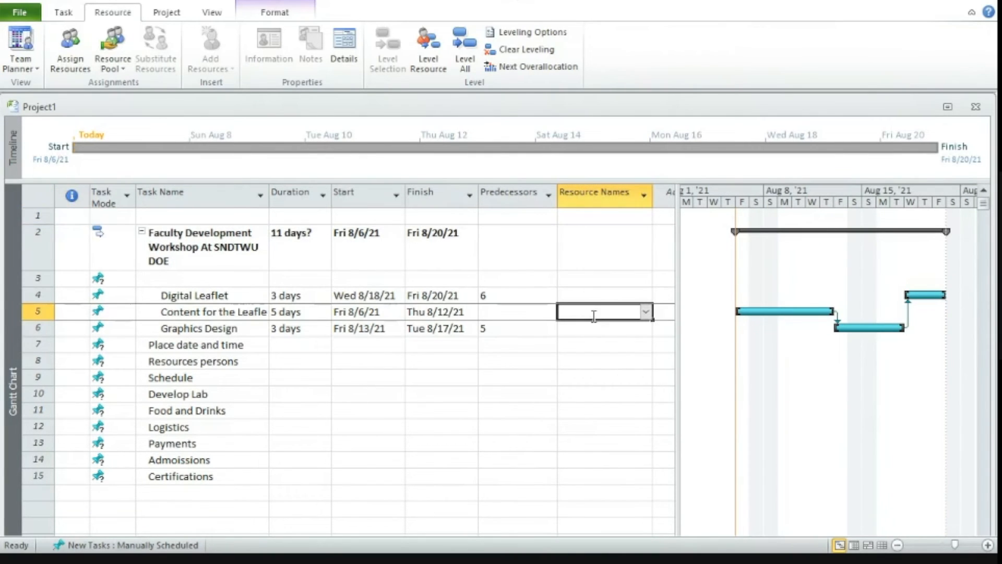
{"action": "left_click", "coordinate": [645, 313]}
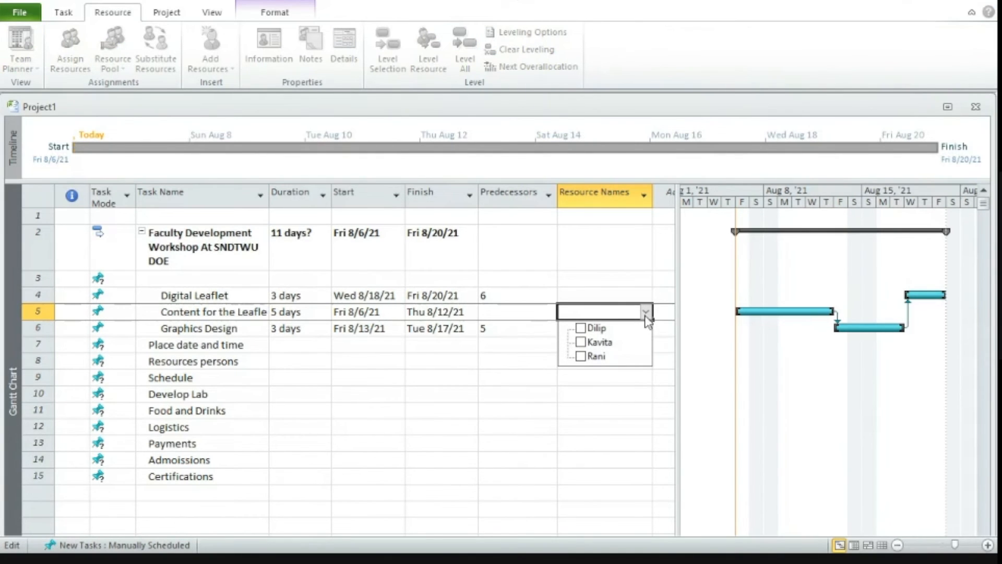
{"action": "left_click", "coordinate": [581, 343]}
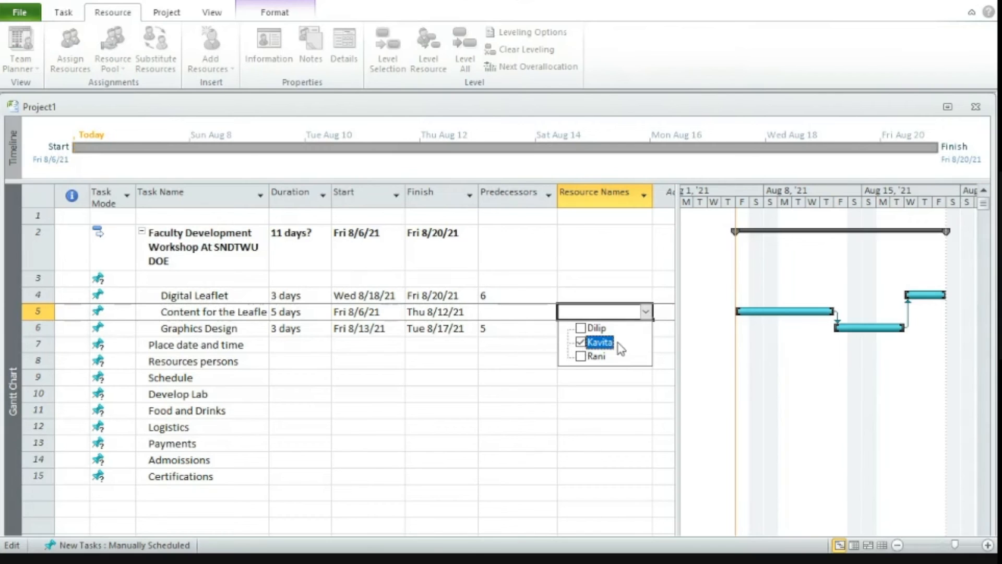
{"action": "left_click", "coordinate": [581, 343]}
{"action": "key", "text": "Return"}
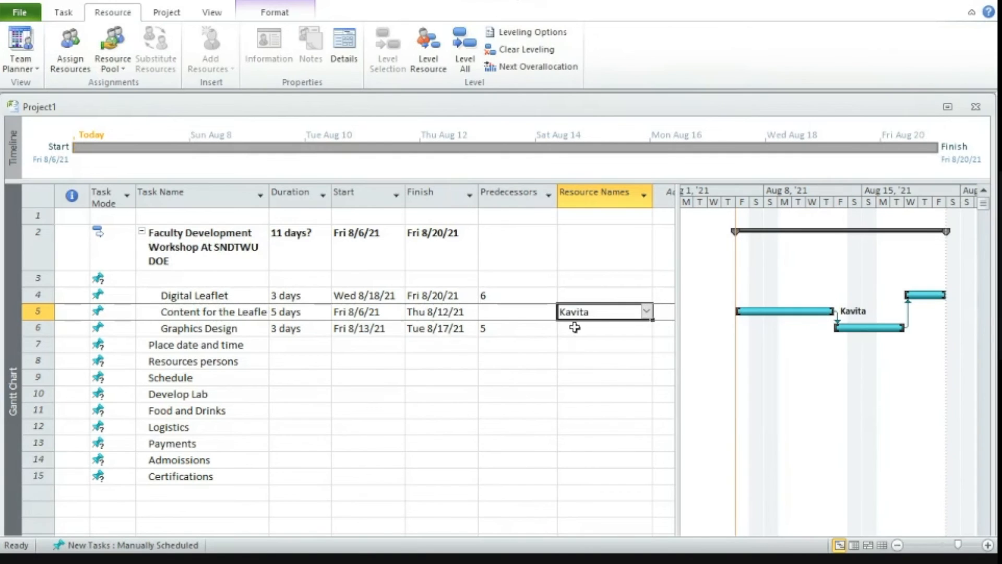
Assign the third listed resource to the Graphics Design task.
{"action": "left_click", "coordinate": [575, 329]}
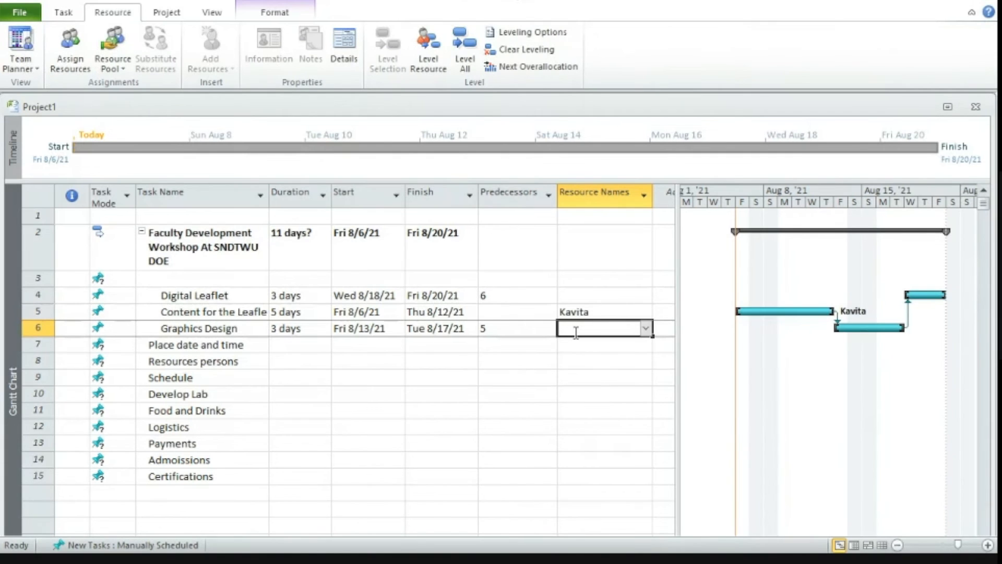
{"action": "left_click", "coordinate": [646, 328]}
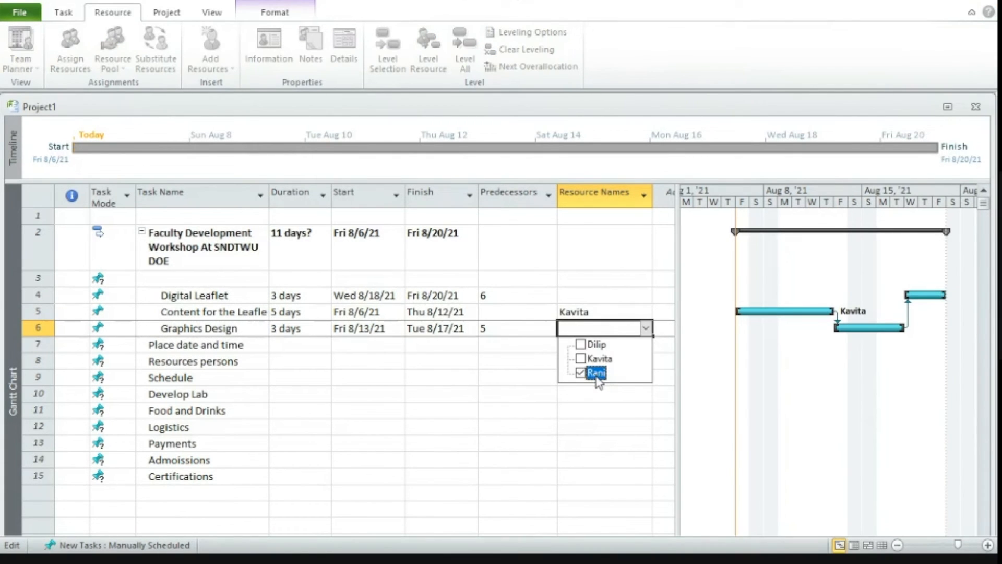
{"action": "left_click", "coordinate": [571, 294]}
Assign the first listed resource to the Digital Leaflet task.
{"action": "left_click", "coordinate": [571, 295]}
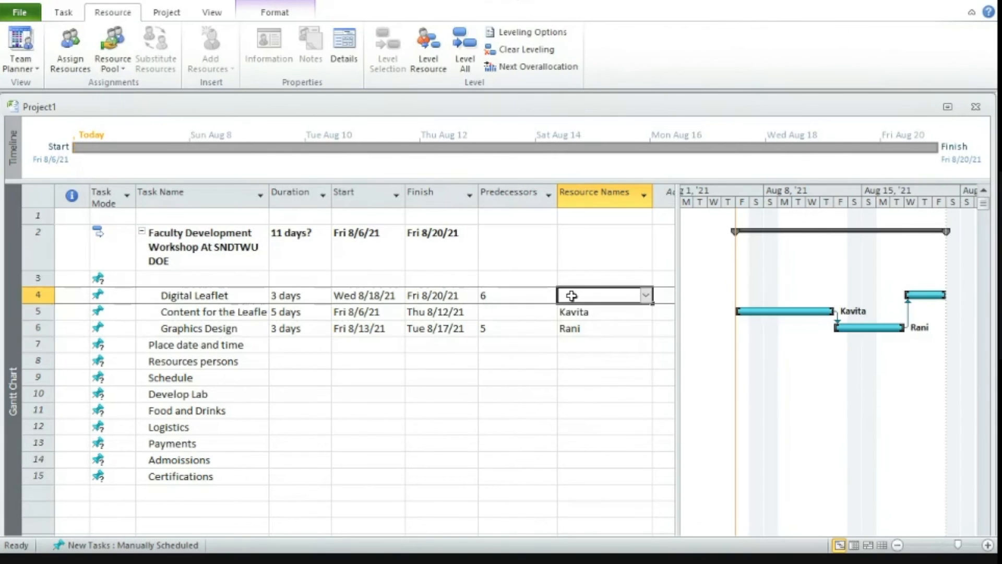
{"action": "left_click", "coordinate": [646, 296]}
{"action": "left_click", "coordinate": [604, 315]}
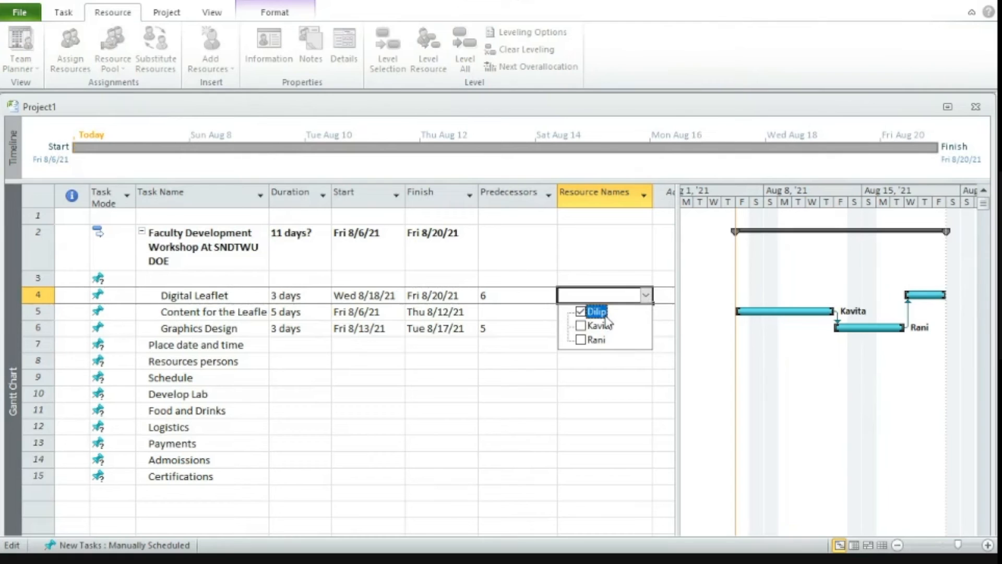
{"action": "left_click", "coordinate": [604, 296]}
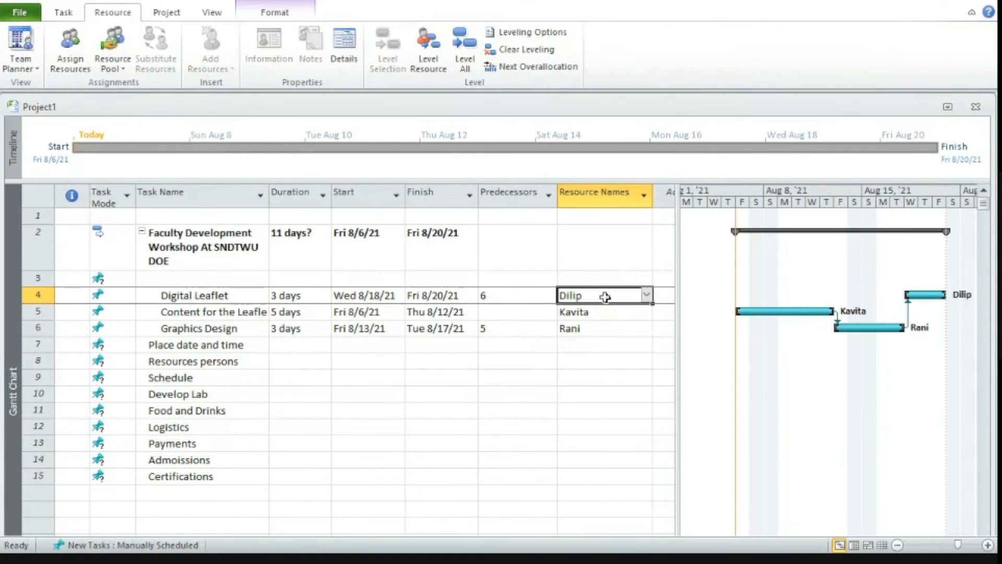
{"action": "left_click", "coordinate": [596, 395]}
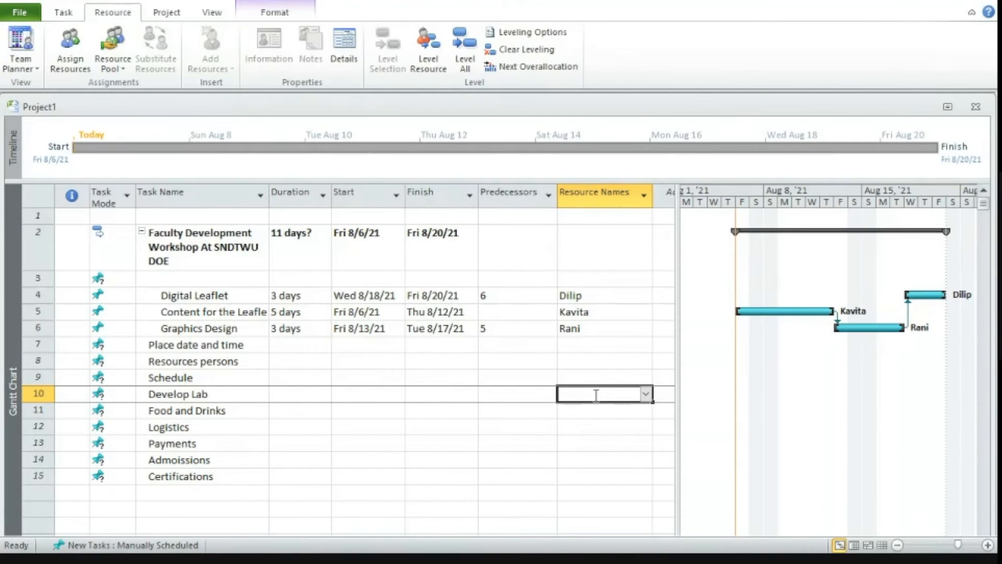
Review the assignable resources for the Develop Lab task and the resource pool sharing options.
{"action": "left_click", "coordinate": [68, 56]}
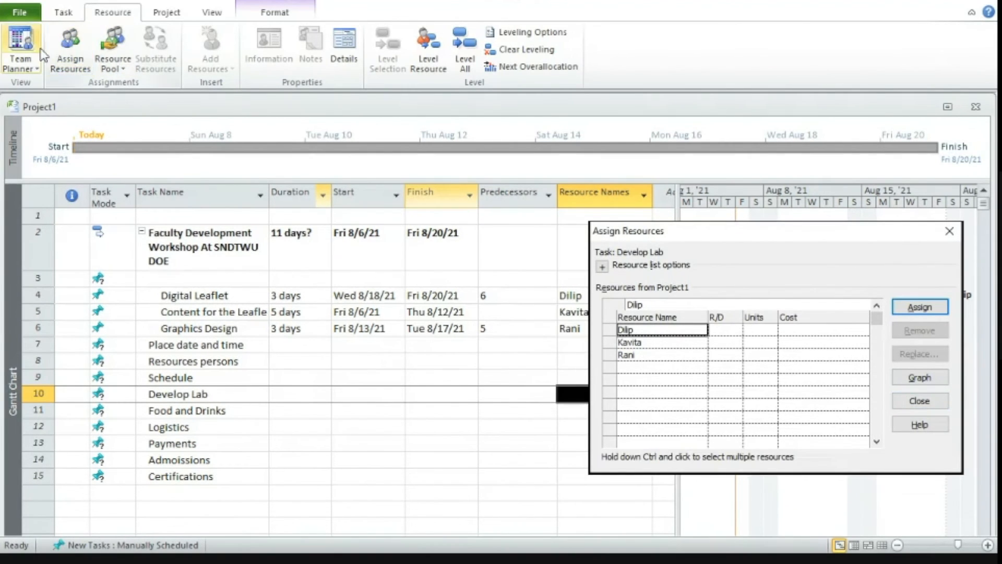
{"action": "left_click", "coordinate": [118, 47]}
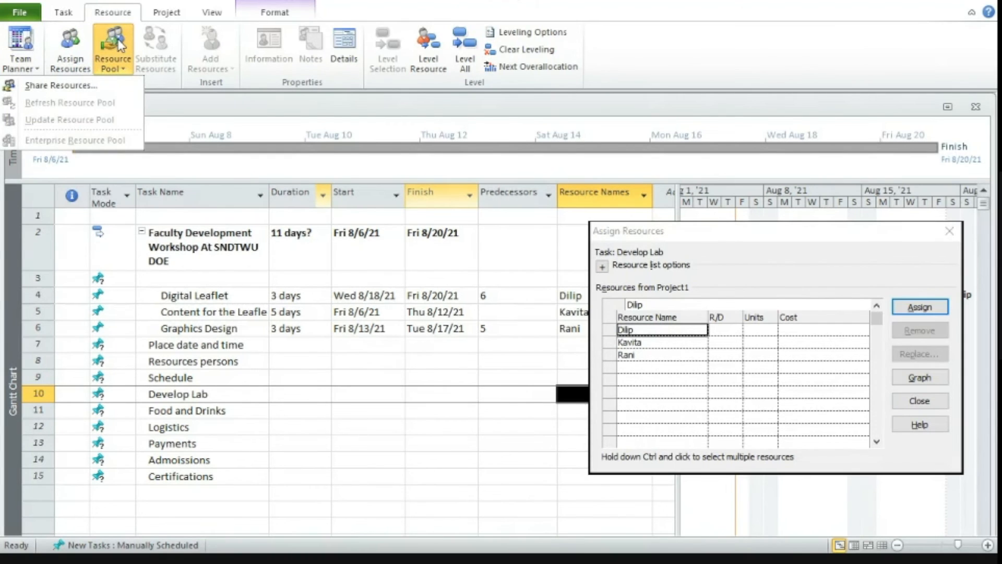
{"action": "left_click", "coordinate": [934, 408]}
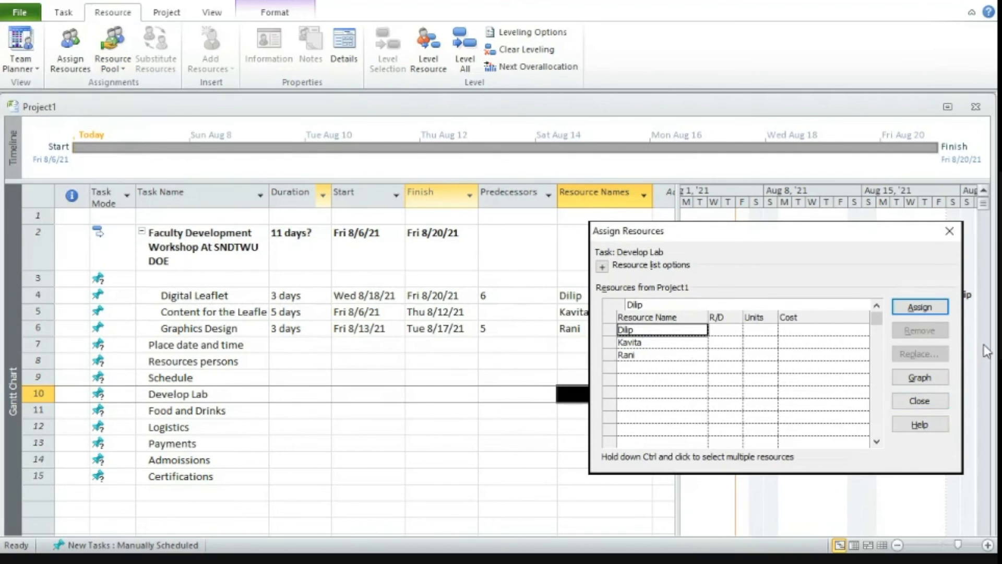
{"action": "left_click", "coordinate": [920, 400]}
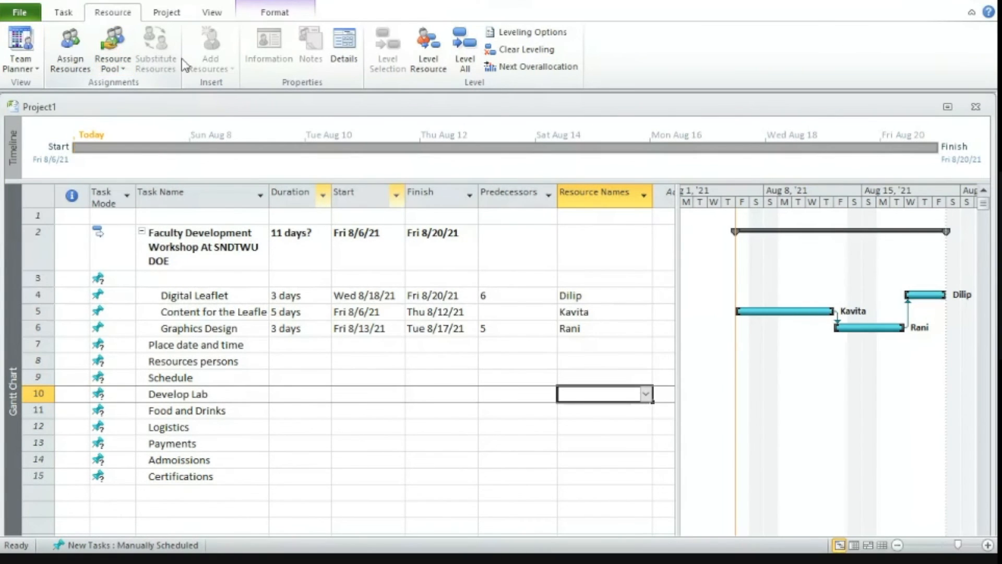
Examine each person's work hours per task in the Resource Usage view and return to the Gantt Chart.
{"action": "left_click", "coordinate": [10, 67]}
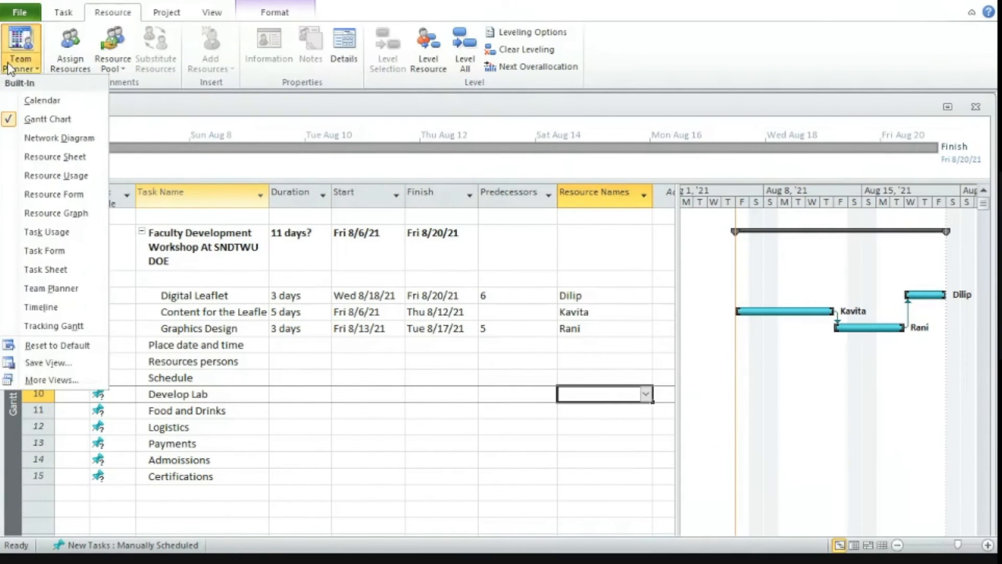
{"action": "left_click", "coordinate": [57, 176]}
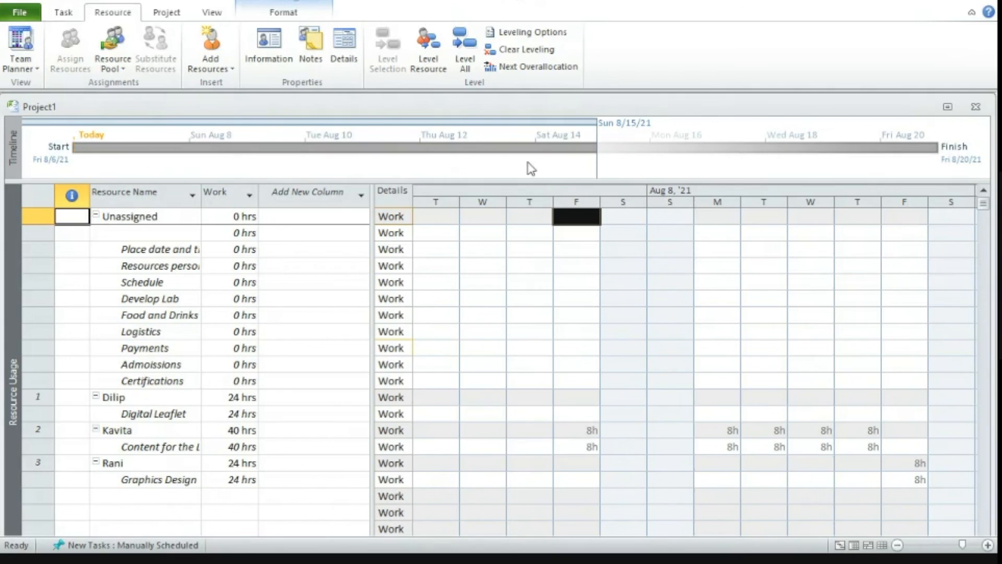
{"action": "left_click", "coordinate": [966, 419]}
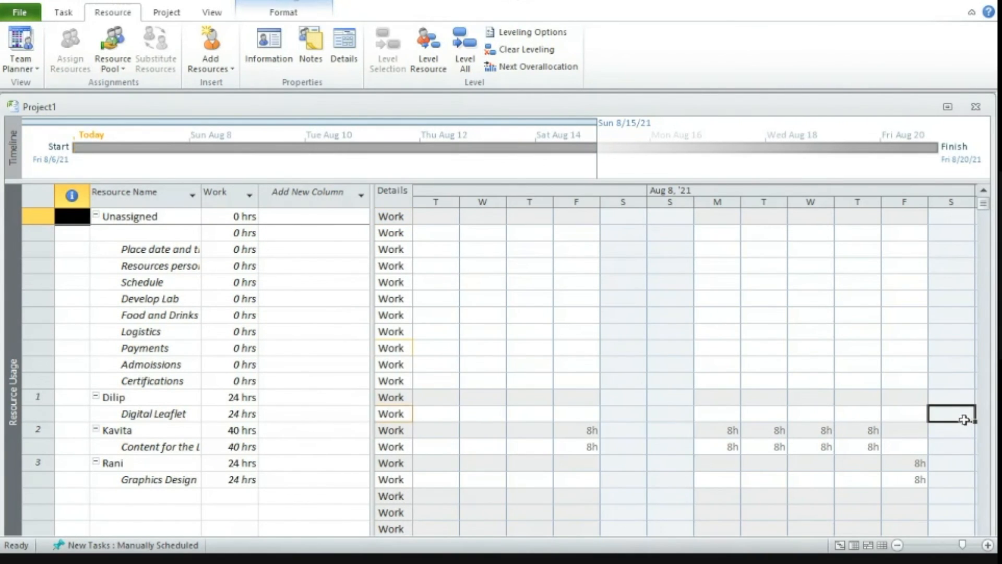
{"action": "left_click_drag", "start_coordinate": [964, 414], "coordinate": [156, 250]}
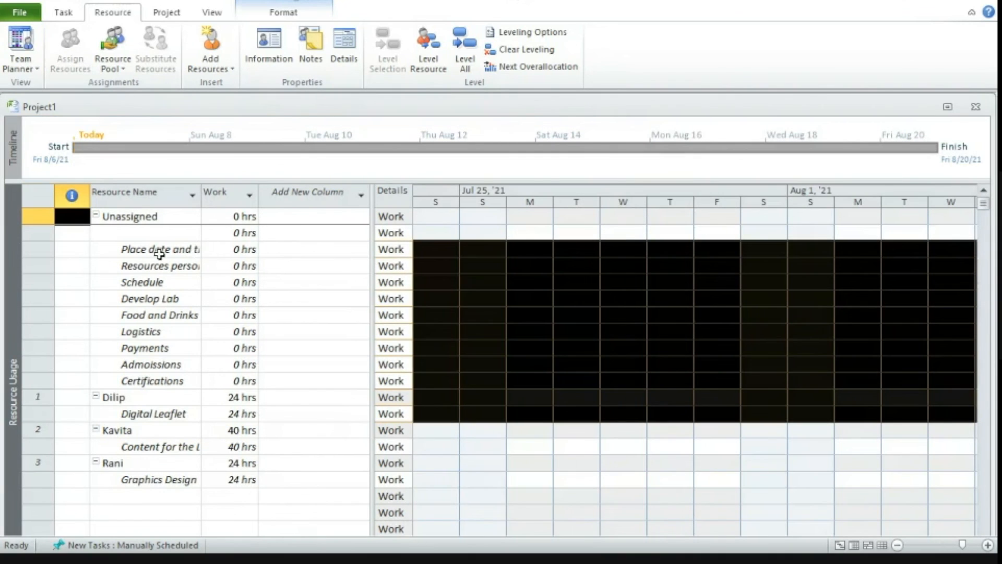
{"action": "left_click", "coordinate": [19, 65]}
{"action": "left_click", "coordinate": [47, 119]}
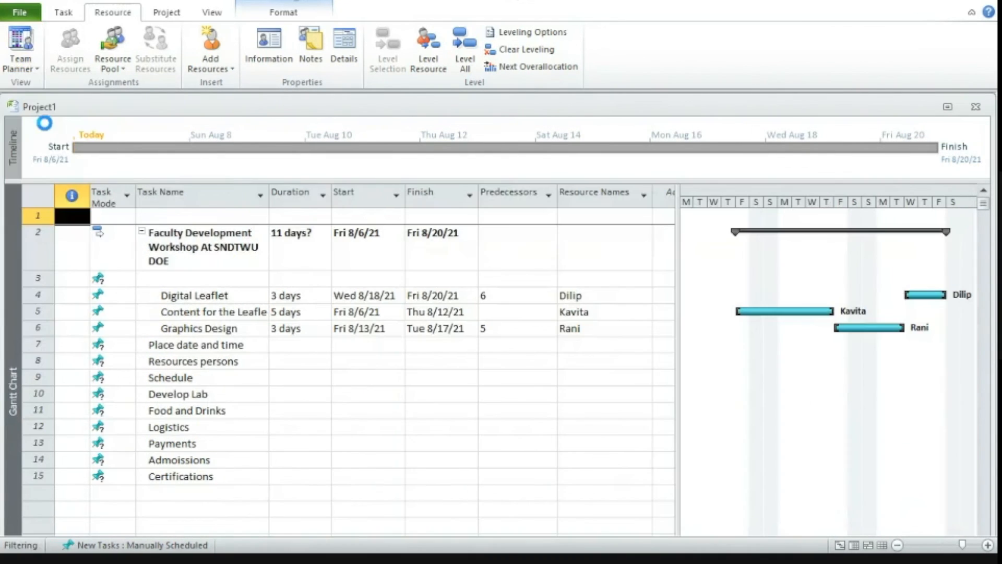
Set the assigned resource's units on the Digital Leaflet task to 50%.
{"action": "left_click", "coordinate": [607, 297]}
{"action": "double_click", "coordinate": [605, 297]}
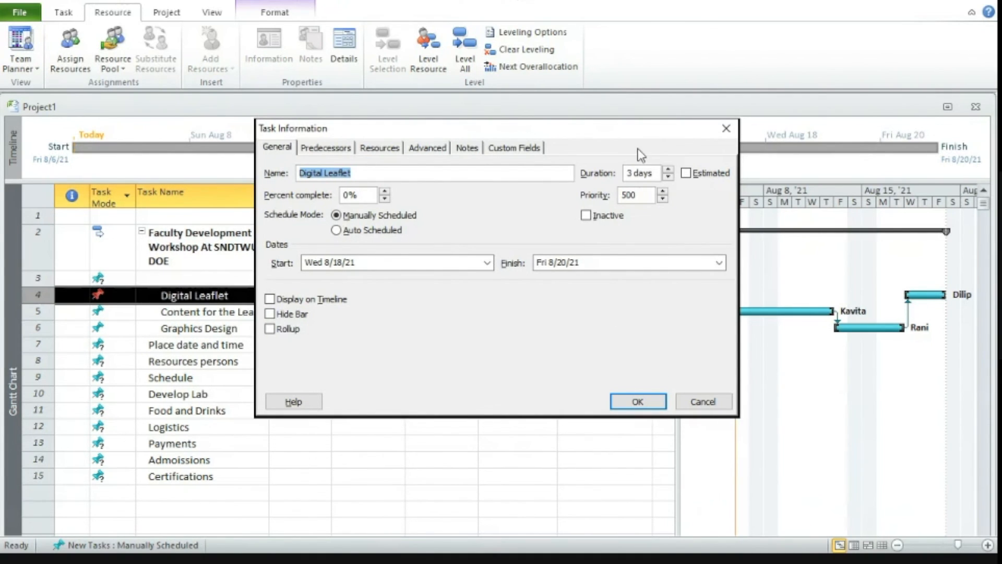
{"action": "left_click", "coordinate": [379, 151]}
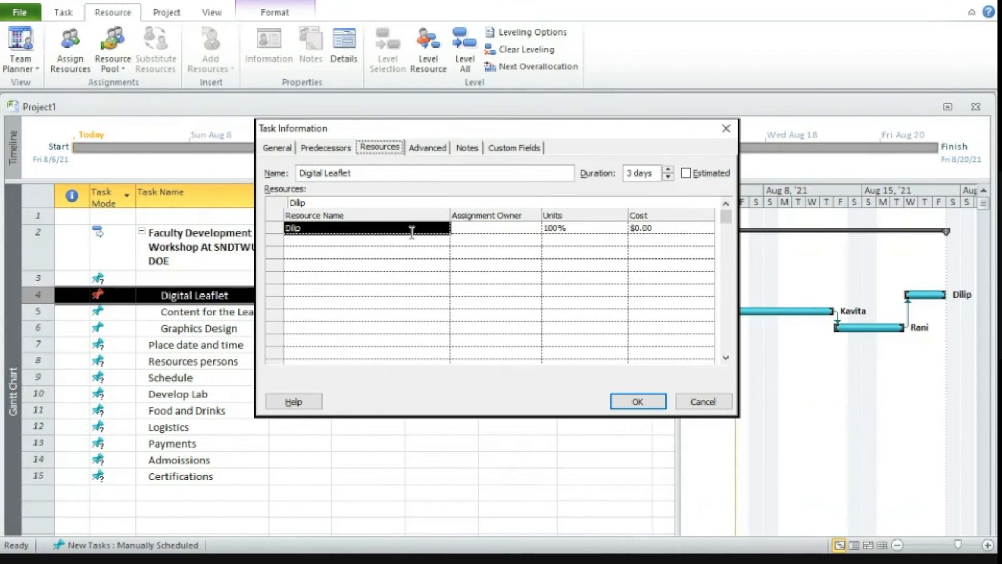
{"action": "left_click", "coordinate": [582, 228]}
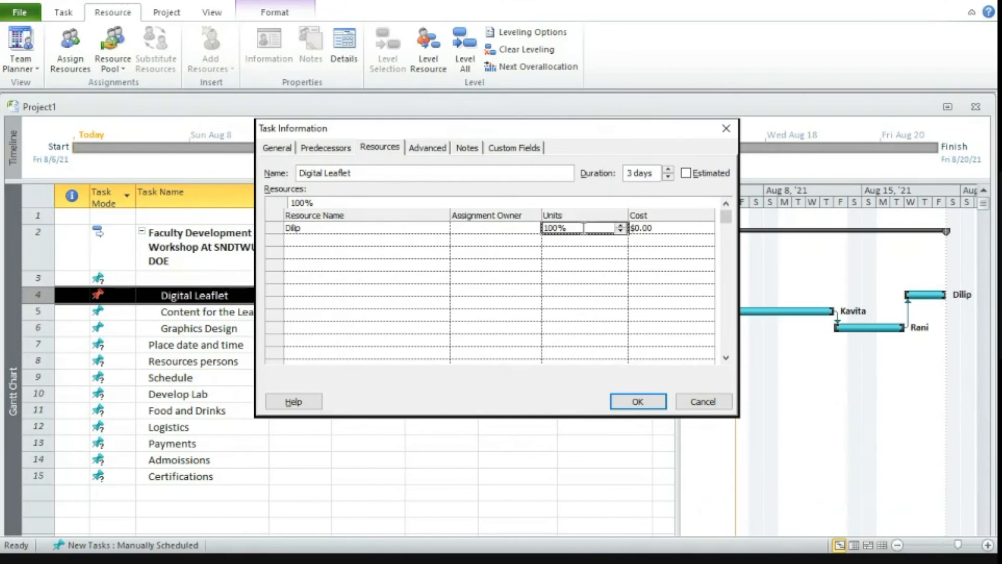
{"action": "left_click", "coordinate": [621, 231]}
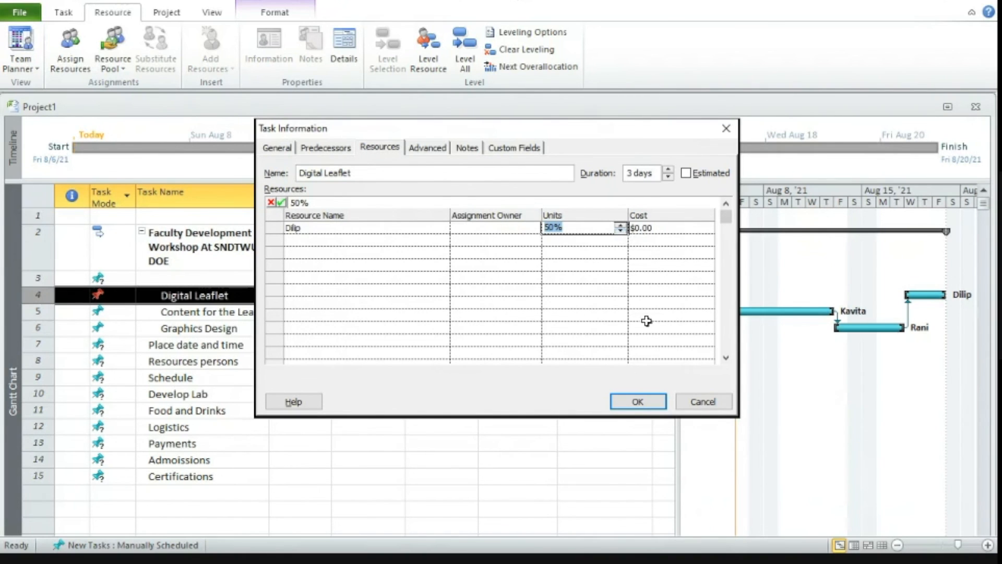
{"action": "left_click", "coordinate": [638, 400]}
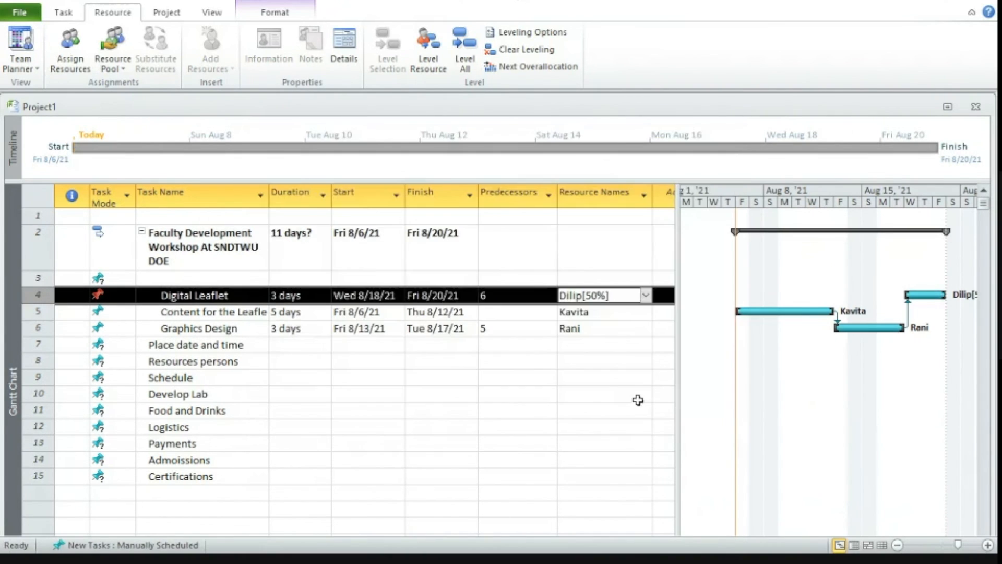
{"action": "left_click", "coordinate": [640, 396]}
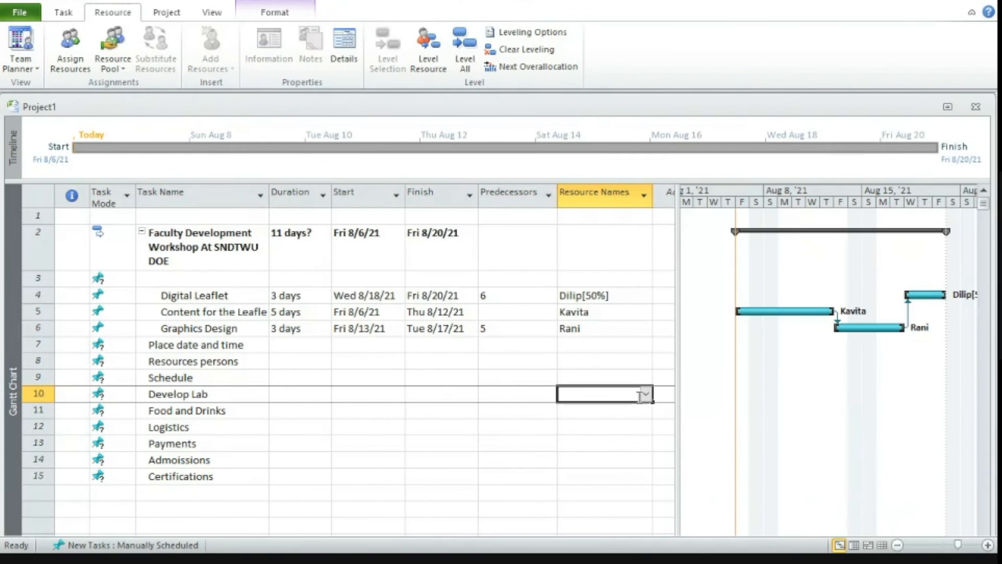